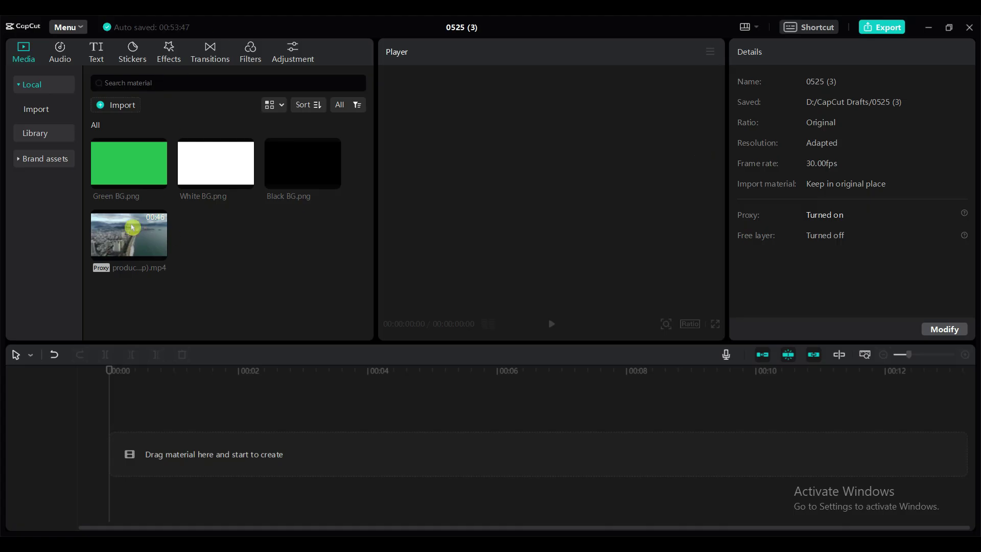
# Preview the Green BG.png image in the project's media library.
pyautogui.click(131, 168)
# Place Green BG.png on the timeline and White BG.png on a track above, each stretched to 10 seconds.
pyautogui.click(202, 166)
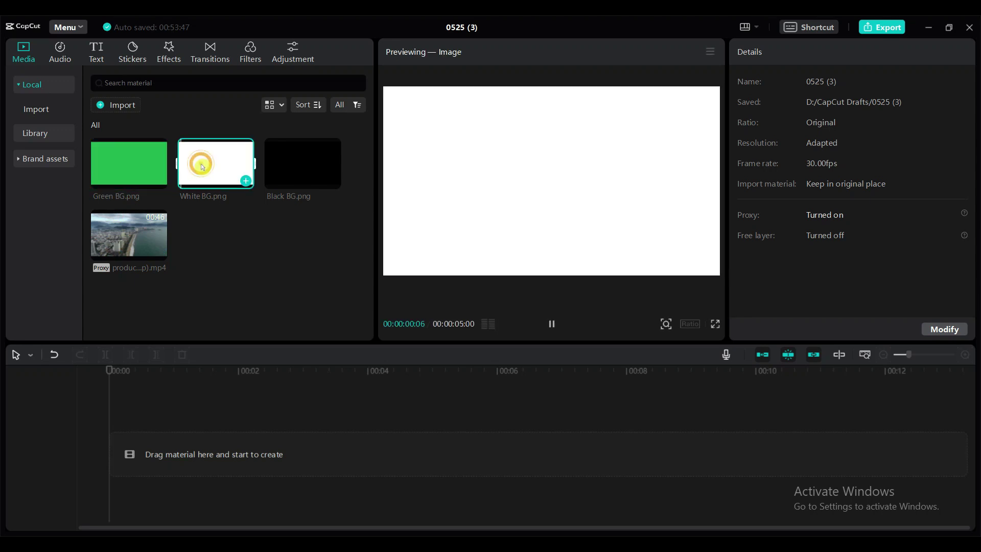
pyautogui.click(148, 167)
pyautogui.moveTo(130, 167); pyautogui.dragTo(113, 458)
pyautogui.moveTo(395, 456); pyautogui.dragTo(672, 454)
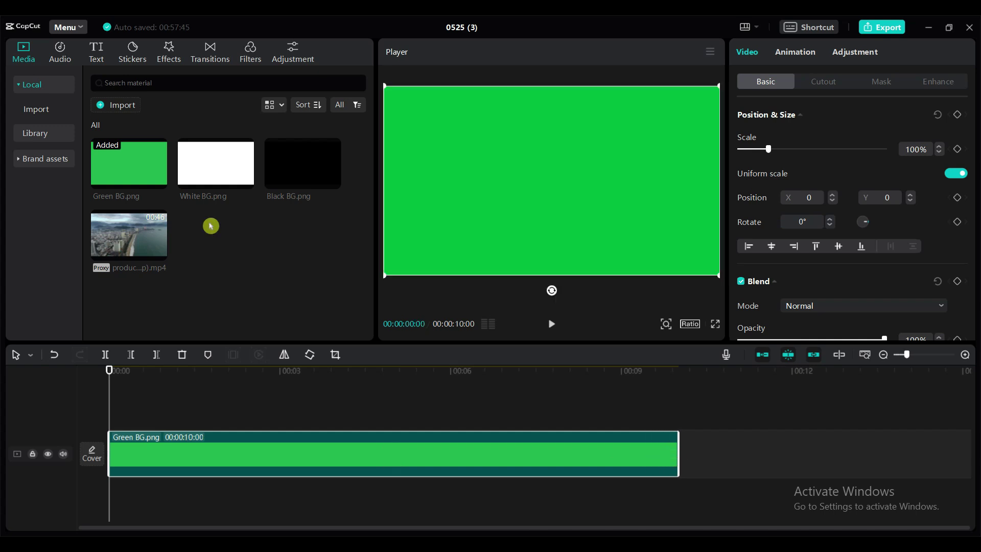
pyautogui.moveTo(199, 168); pyautogui.dragTo(113, 409)
pyautogui.moveTo(395, 436); pyautogui.dragTo(680, 434)
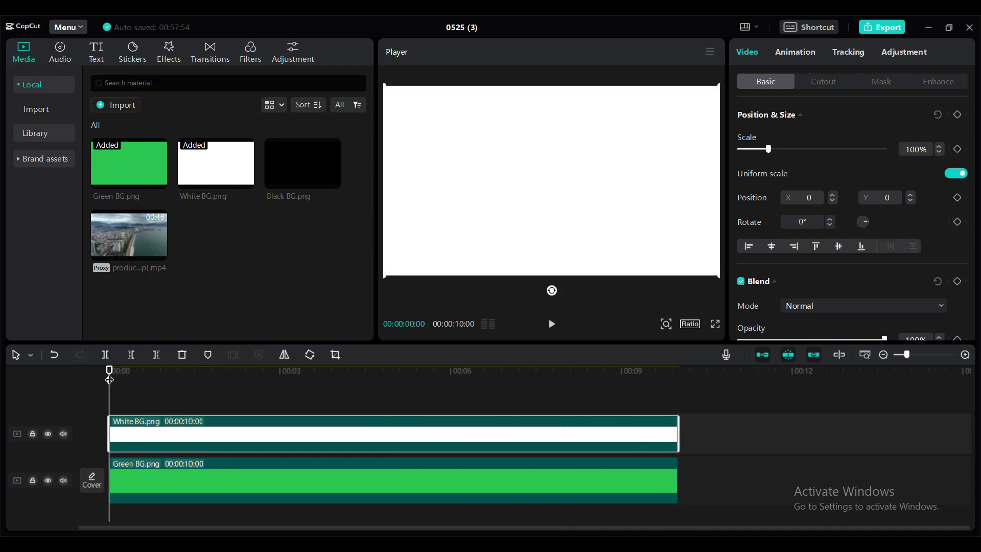
# Apply a Rectangle mask to White BG.png and set its size to 630 × 300.
pyautogui.click(881, 81)
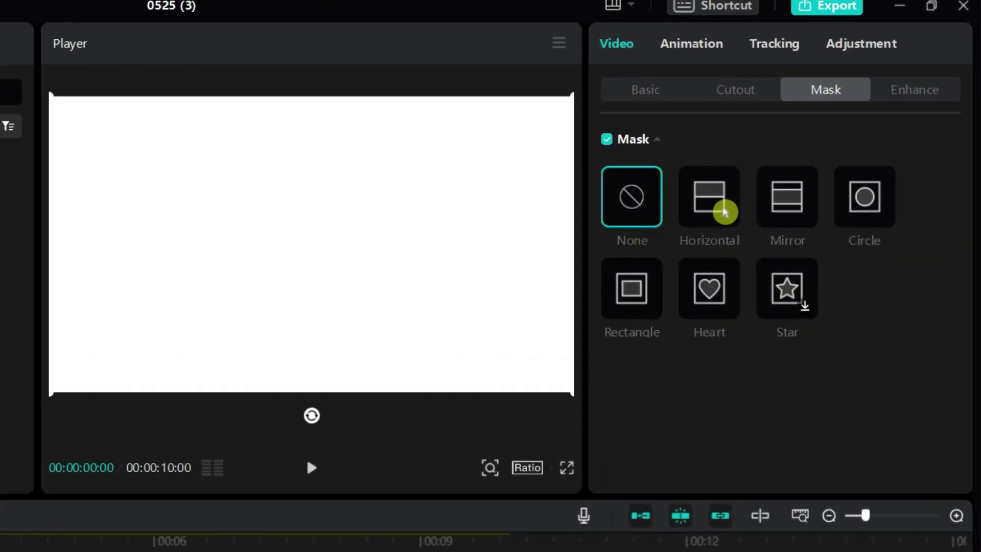
pyautogui.click(627, 294)
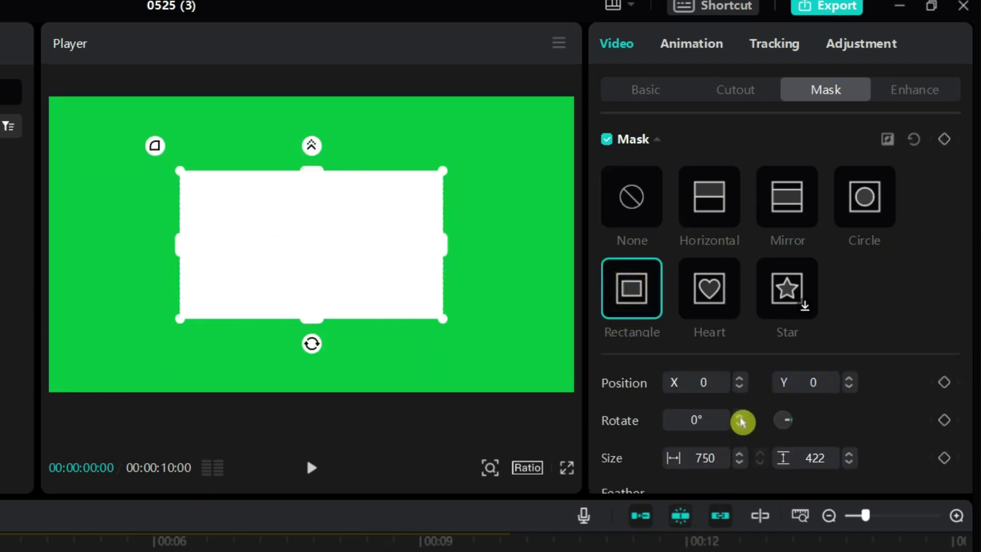
pyautogui.scroll(-2, 744, 413)
pyautogui.click(710, 354)
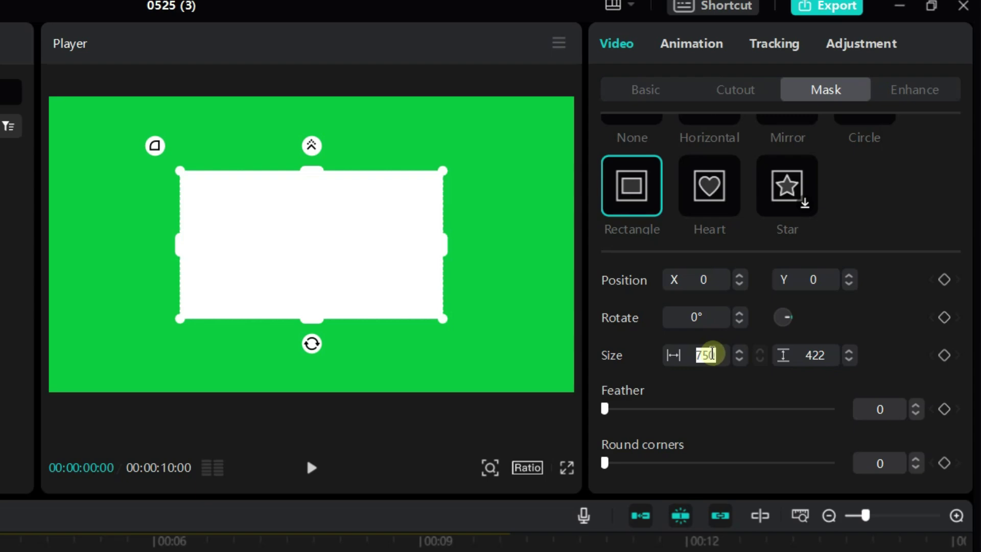
pyautogui.write('630')
pyautogui.press('Return')
pyautogui.click(826, 356)
pyautogui.write('300')
pyautogui.press('Return')
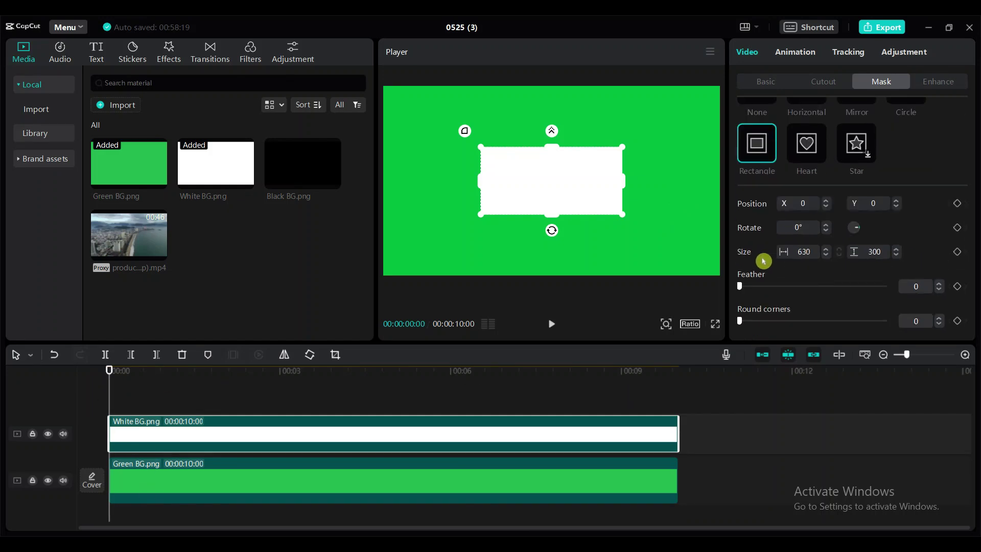
# Add mask Size keyframes on the white clip at 0, 1 and about 2 seconds.
pyautogui.click(958, 253)
pyautogui.moveTo(113, 368); pyautogui.dragTo(234, 383)
pyautogui.click(958, 286)
pyautogui.click(957, 252)
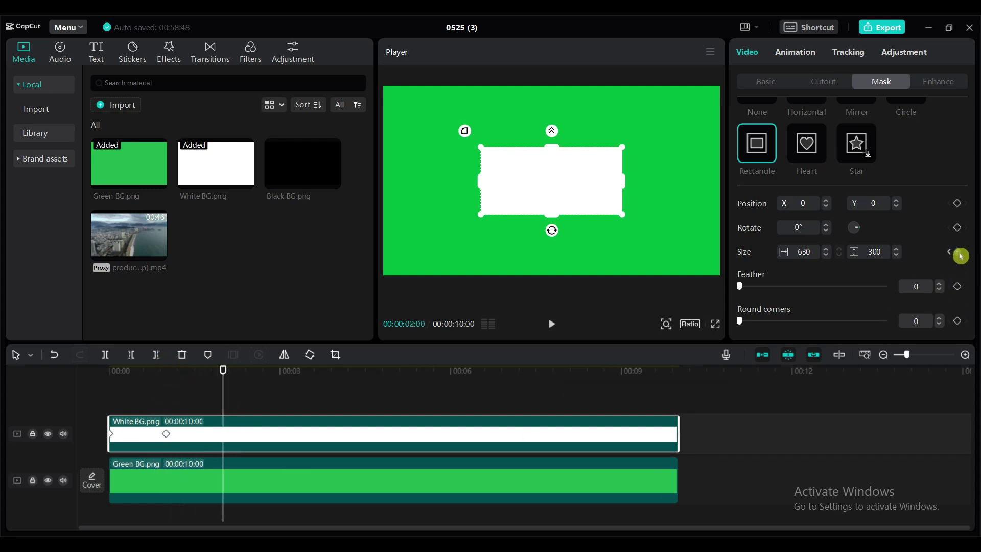
# Set mask width 1 at the start and height 40 at one second, then play the animation.
pyautogui.click(118, 391)
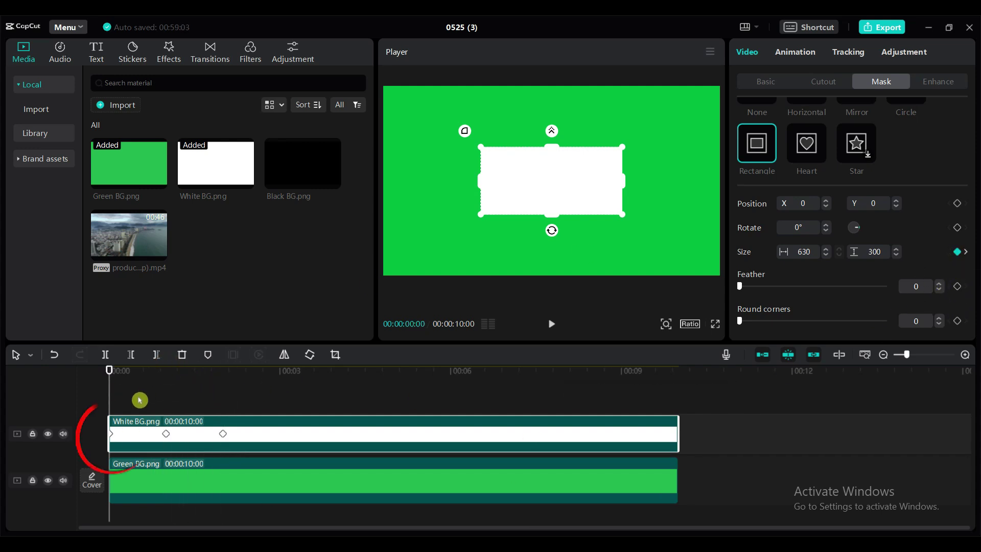
pyautogui.click(111, 433)
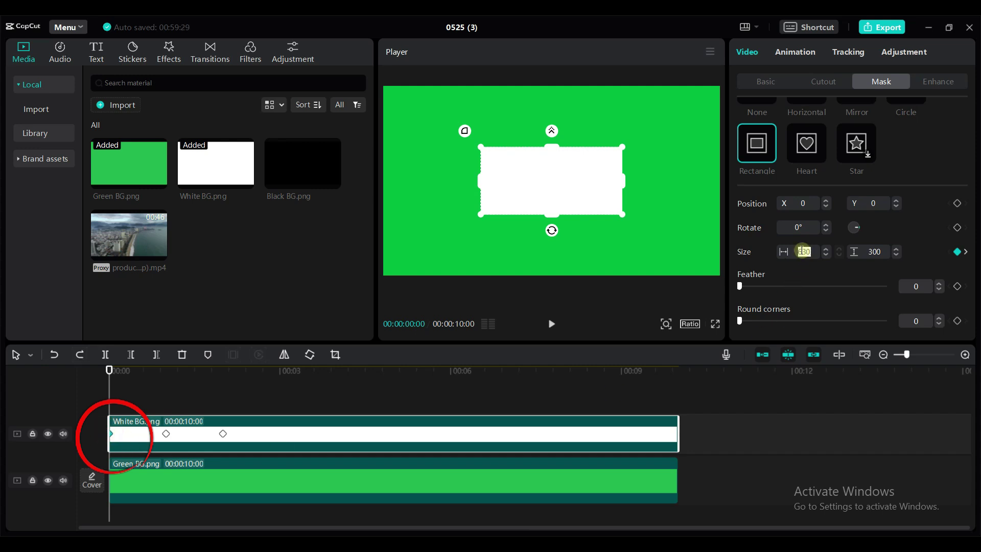
pyautogui.write('1')
pyautogui.press('Return')
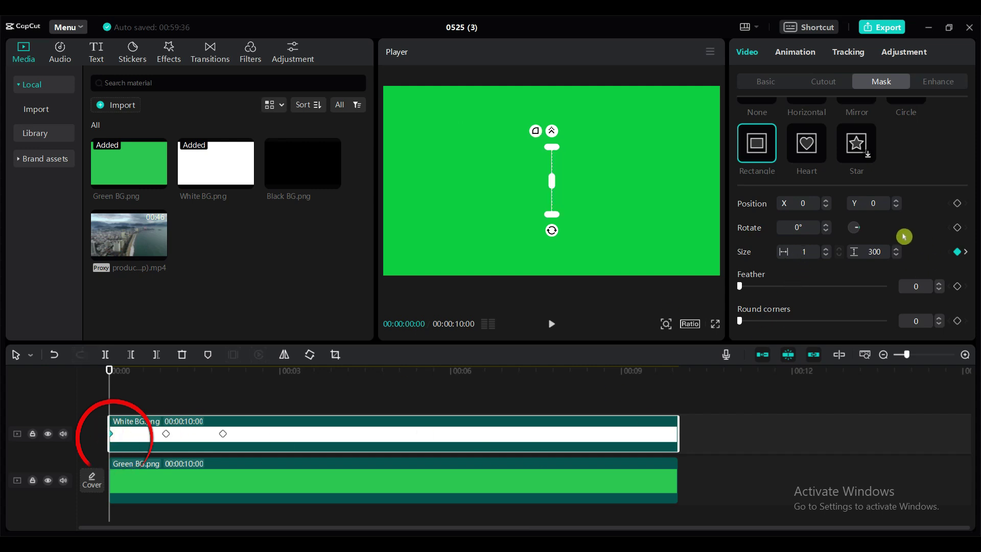
pyautogui.moveTo(110, 393); pyautogui.dragTo(164, 394)
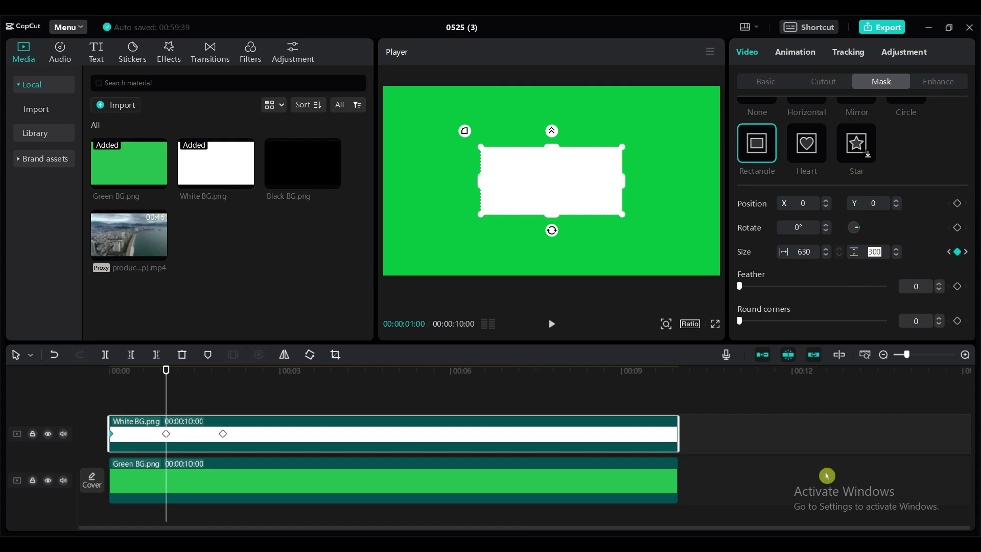
pyautogui.press('Return')
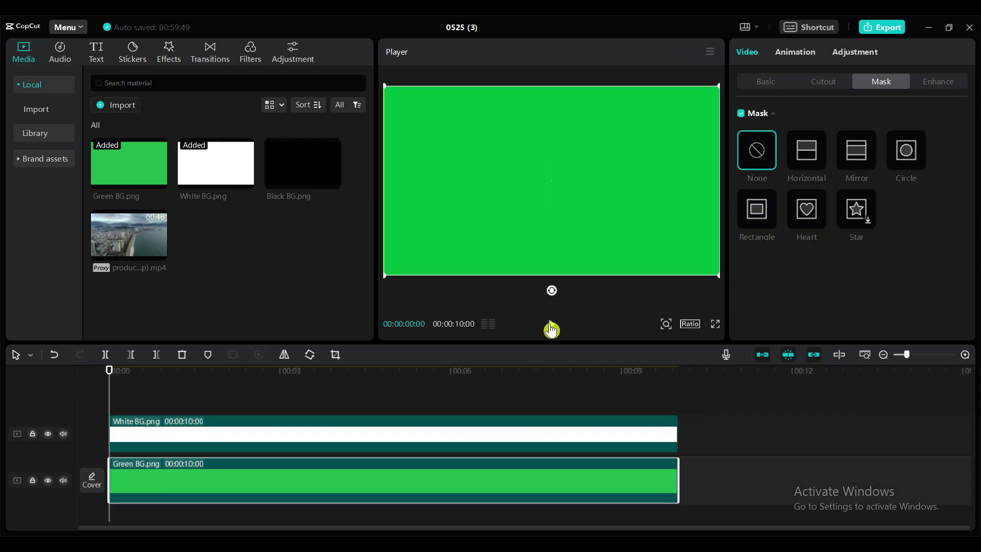
pyautogui.click(551, 326)
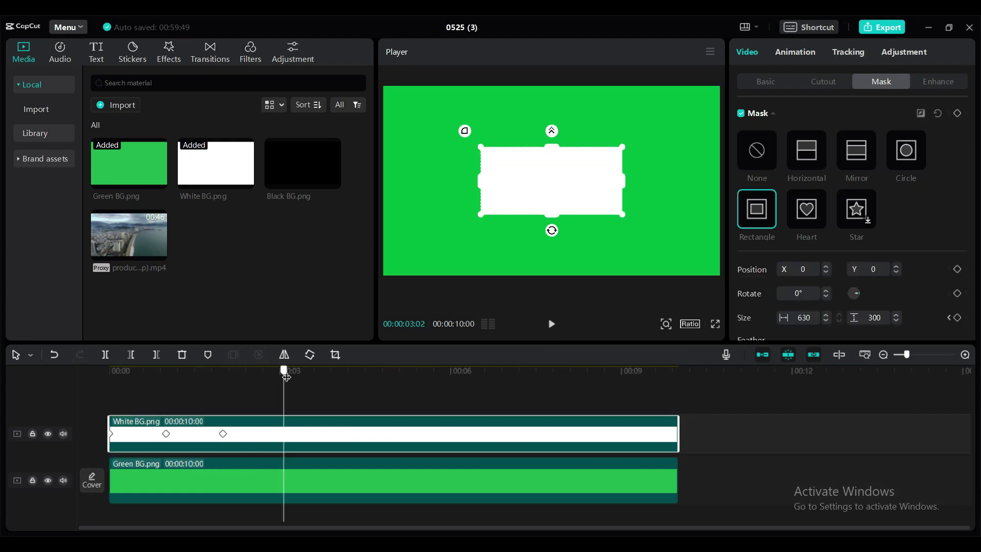
# Add mask Size keyframes on the white clip at 4, 5, 6, 7 seconds and 7:29.
pyautogui.moveTo(283, 370); pyautogui.dragTo(451, 376)
pyautogui.click(361, 435)
pyautogui.click(958, 318)
pyautogui.scroll(-2, 937, 262)
pyautogui.click(958, 252)
pyautogui.click(958, 252)
pyautogui.moveTo(453, 368); pyautogui.dragTo(563, 381)
pyautogui.click(957, 252)
pyautogui.click(957, 252)
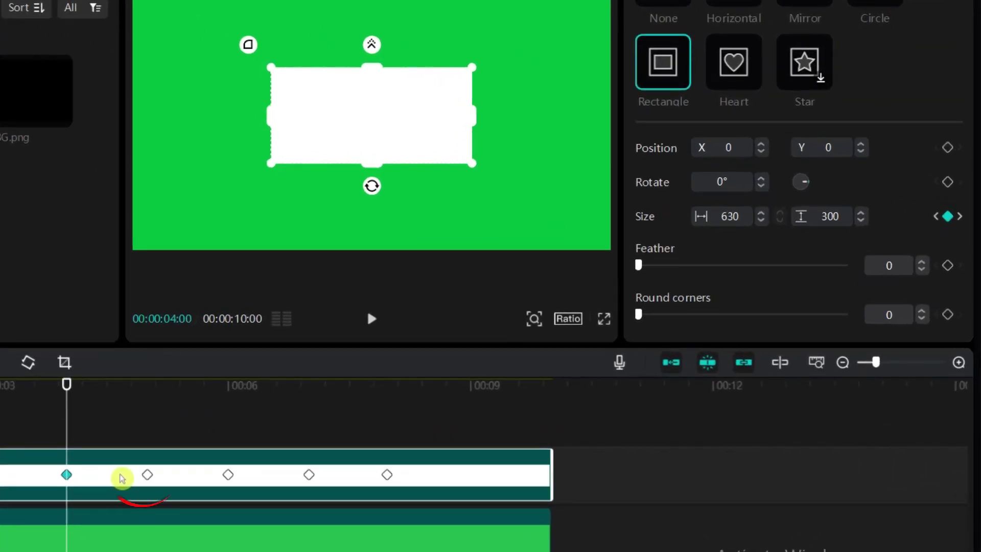
# Set the 5-second keyframe's mask height to 40.
pyautogui.click(148, 475)
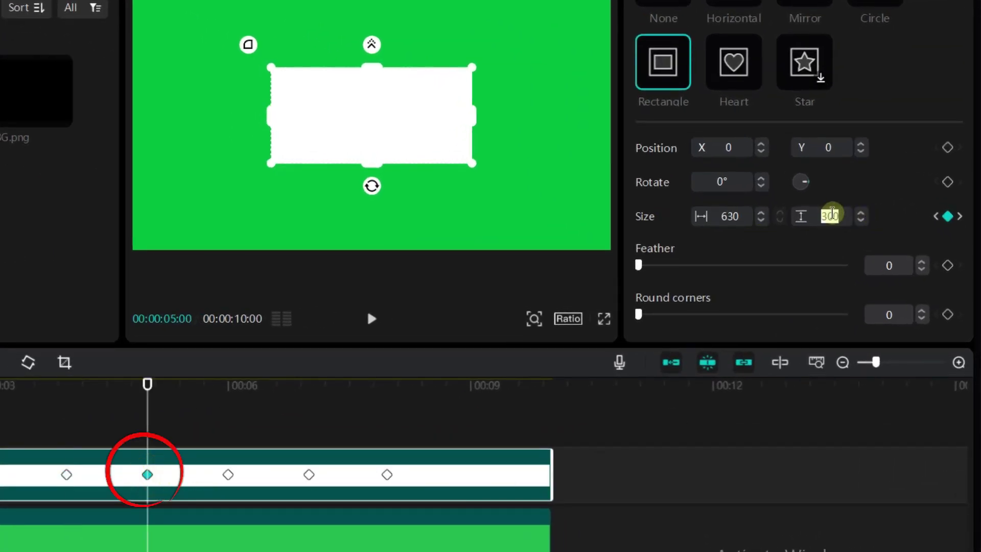
pyautogui.write('40')
pyautogui.press('Return')
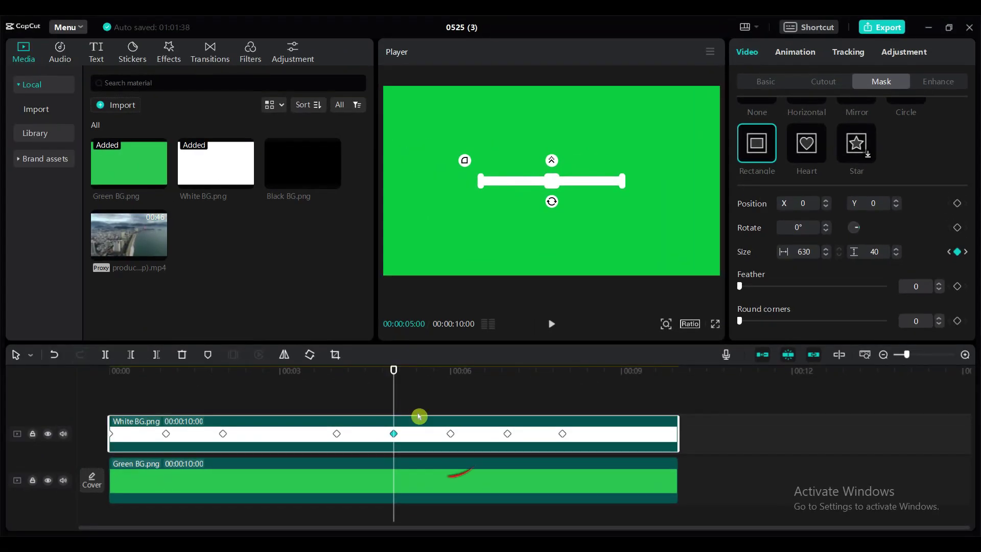
pyautogui.click(406, 442)
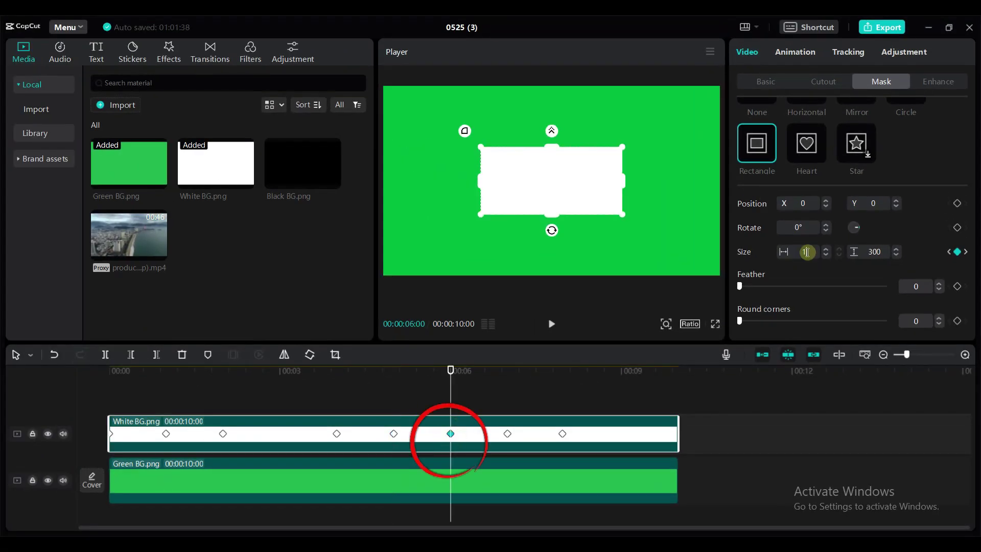
# Set the 6-second mask keyframe to 1 × 40.
pyautogui.click(808, 252)
pyautogui.write('1')
pyautogui.press('Return')
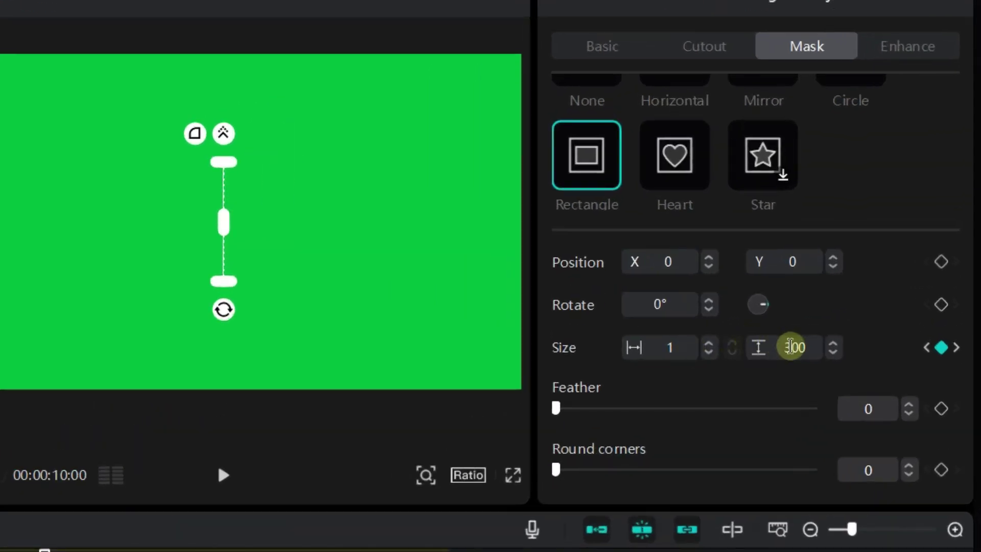
pyautogui.click(791, 347)
pyautogui.write('40')
pyautogui.press('Return')
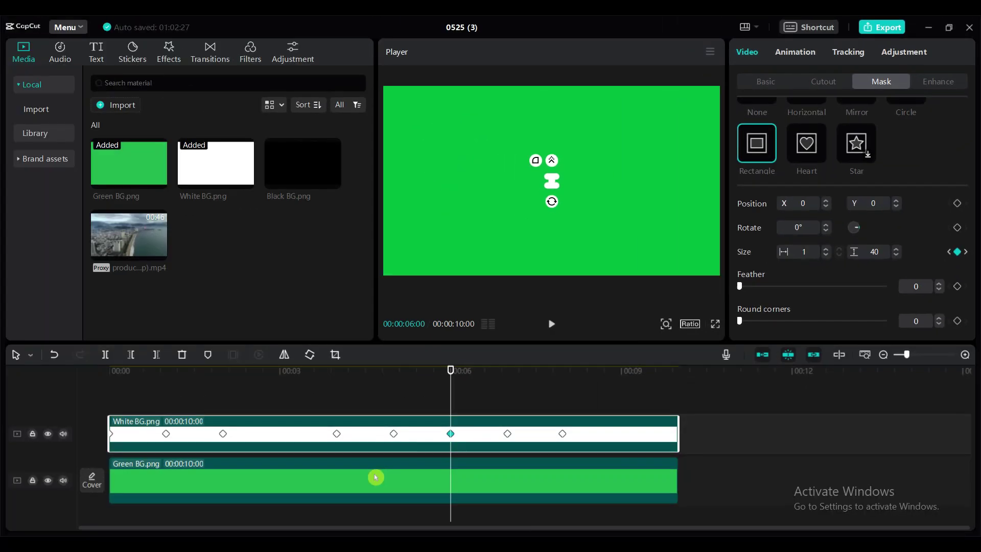
# Set the 7-second keyframe to 850 × 40 and the 7:29 keyframe width to 850.
pyautogui.click(376, 476)
pyautogui.moveTo(452, 401)
pyautogui.mouseDown()
pyautogui.moveTo(338, 399)
pyautogui.moveTo(448, 406)
pyautogui.mouseUp()
pyautogui.click(508, 437)
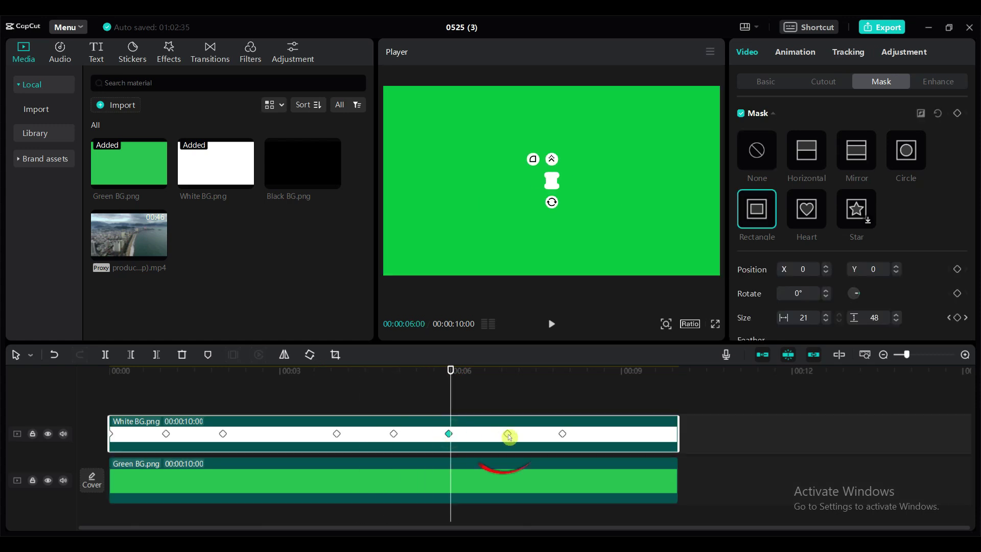
pyautogui.click(508, 435)
pyautogui.click(809, 318)
pyautogui.write('8')
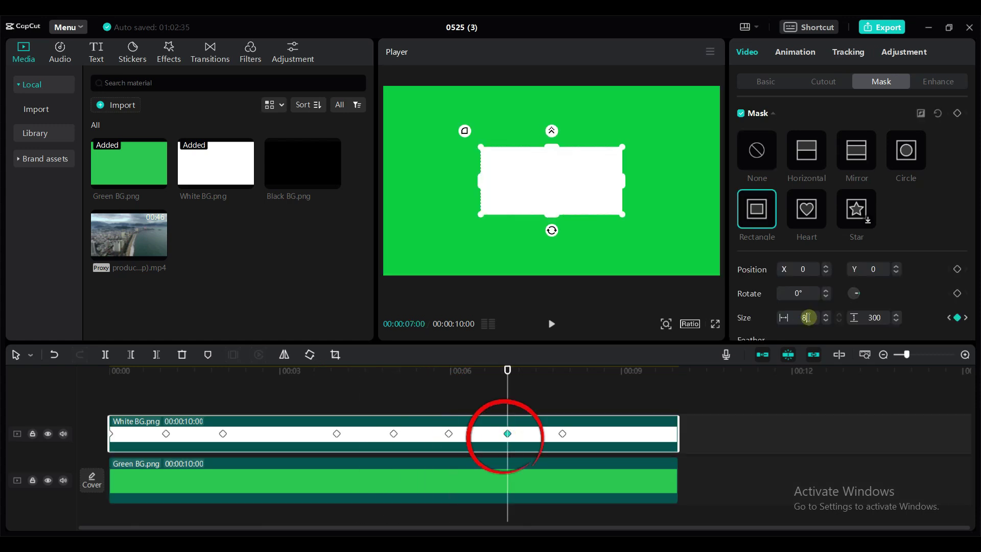
pyautogui.write('50')
pyautogui.press('Return')
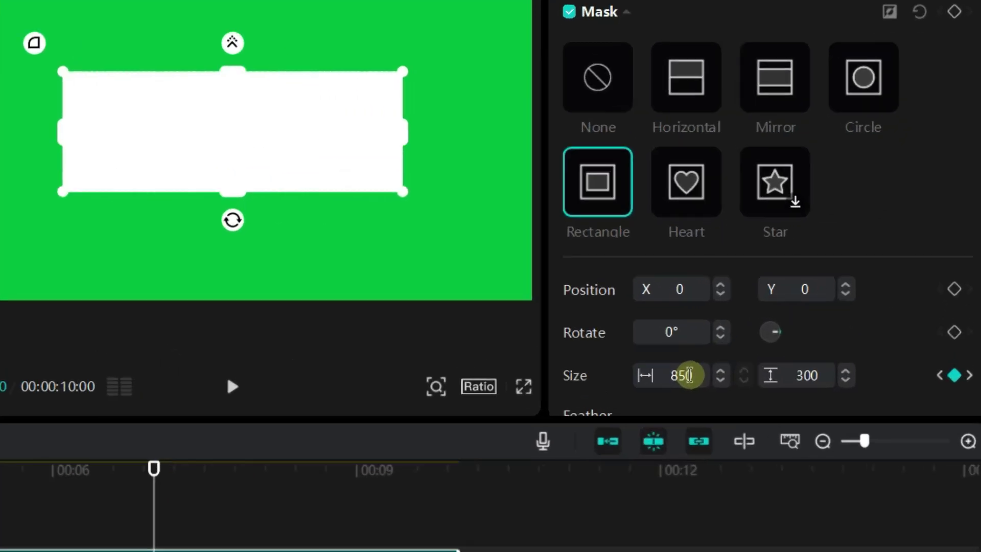
pyautogui.click(809, 376)
pyautogui.write('40')
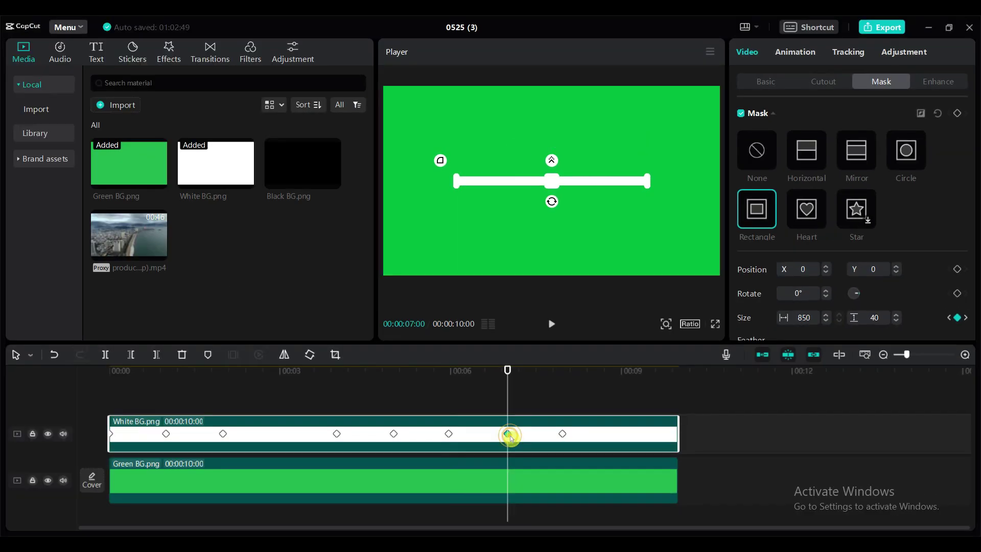
pyautogui.click(563, 434)
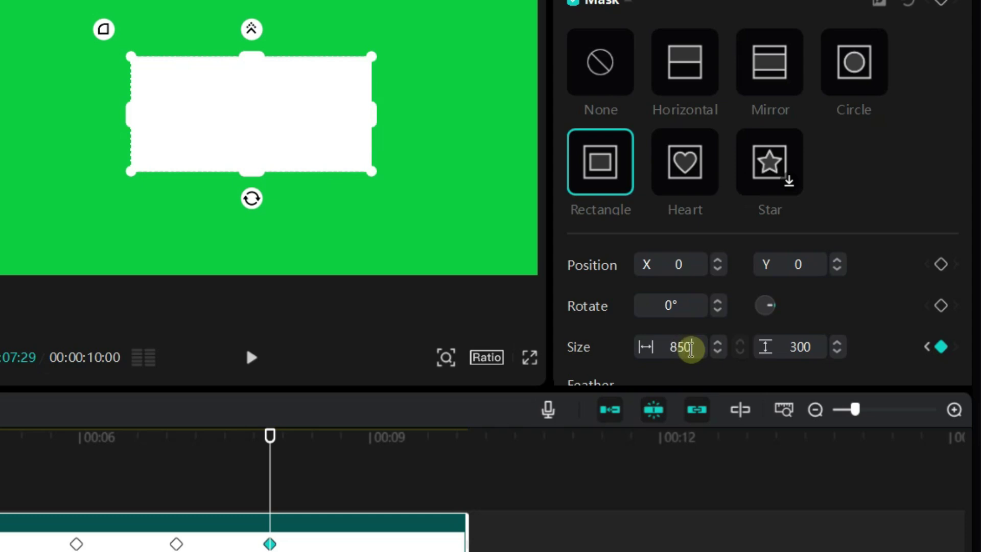
pyautogui.press('Return')
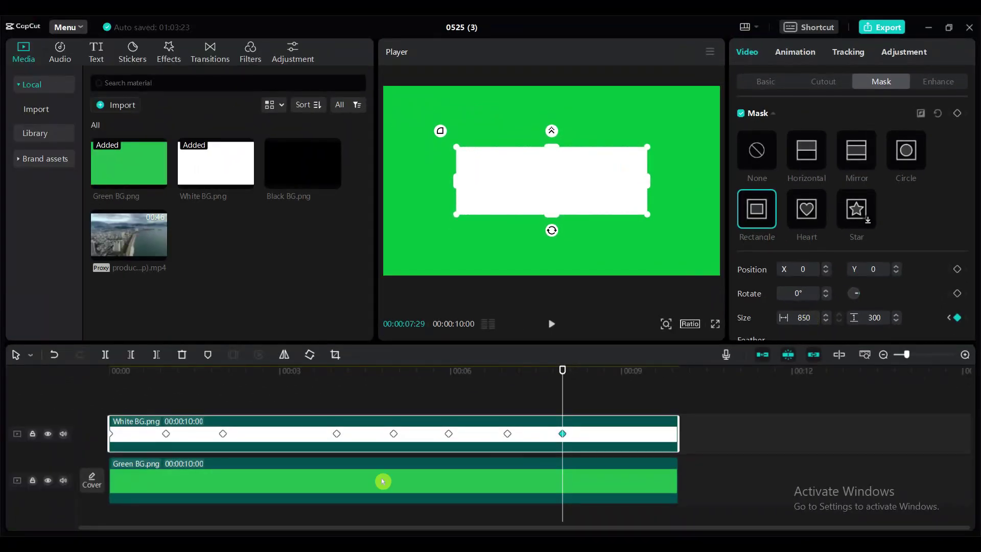
# Add another Green BG.png clip on a top track, stretched to 10 seconds.
pyautogui.click(383, 482)
pyautogui.moveTo(562, 371); pyautogui.dragTo(581, 469)
pyautogui.moveTo(123, 167); pyautogui.dragTo(111, 394)
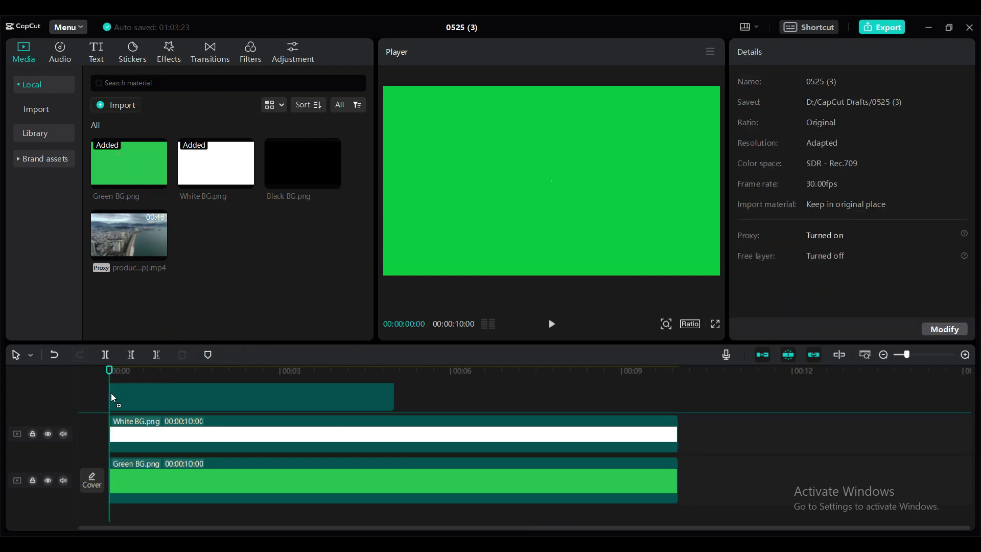
pyautogui.moveTo(392, 434); pyautogui.dragTo(680, 435)
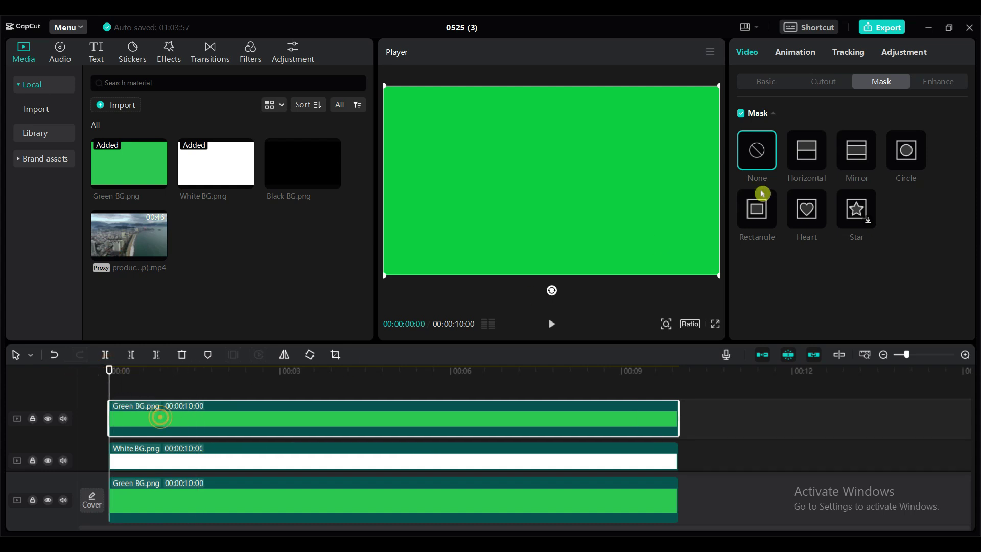
# Give the top Green BG clip a Rectangle mask 580 wide and 260 high.
pyautogui.click(759, 218)
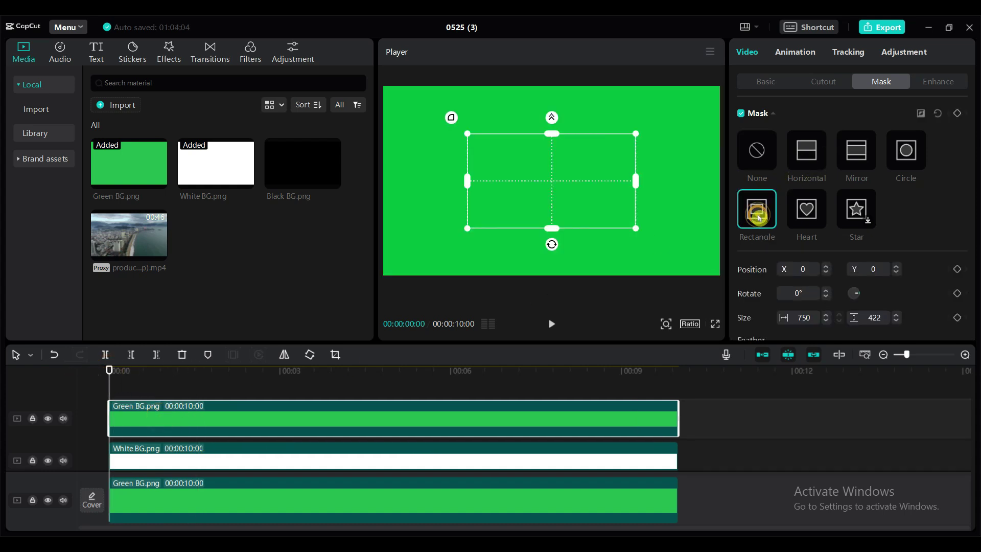
pyautogui.click(804, 316)
pyautogui.write('5')
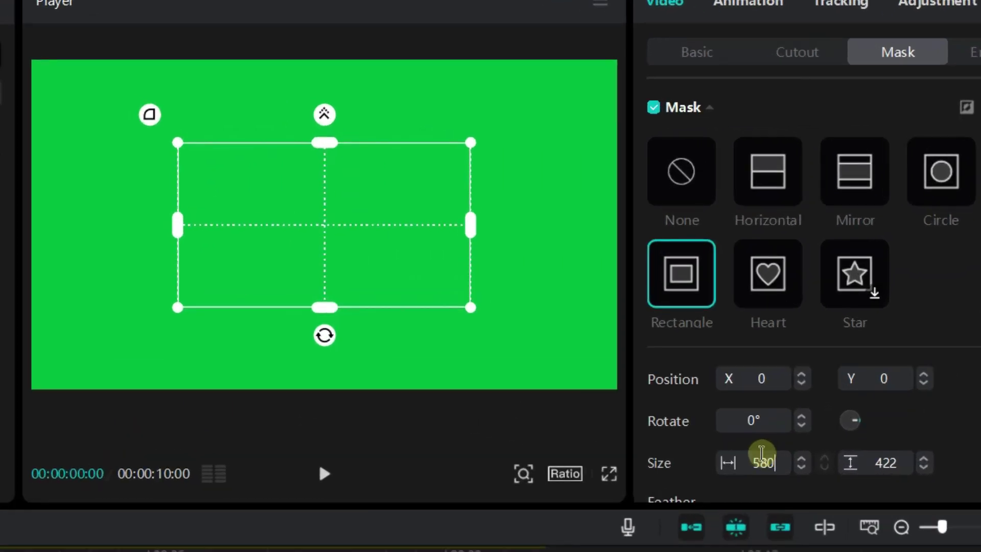
pyautogui.write('80')
pyautogui.press('Return')
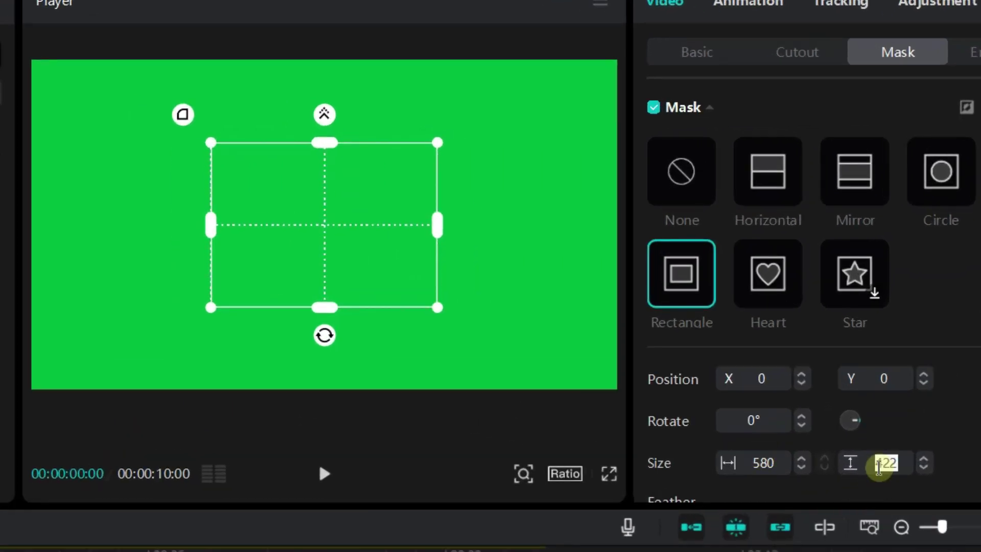
pyautogui.click(880, 468)
pyautogui.write('260')
pyautogui.press('Return')
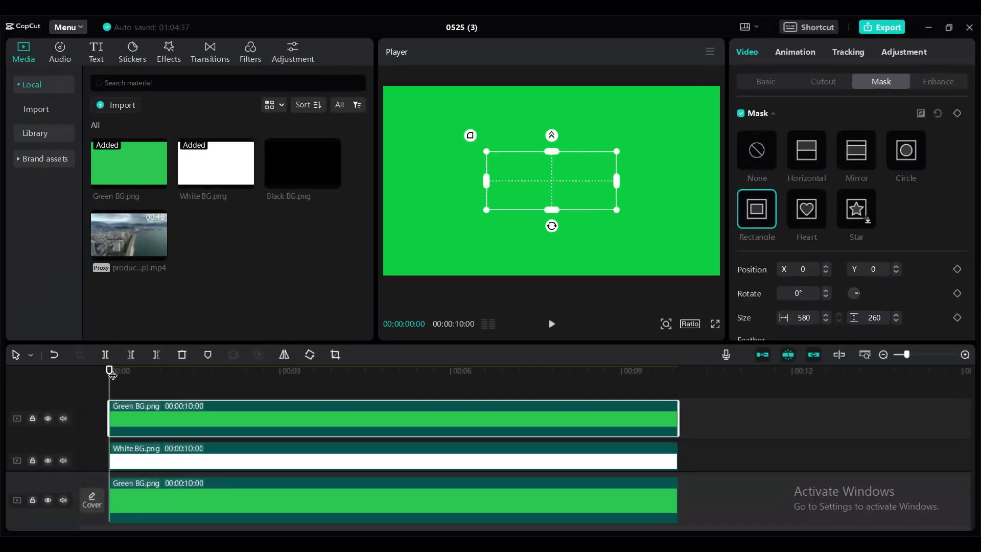
pyautogui.moveTo(112, 376); pyautogui.dragTo(130, 377)
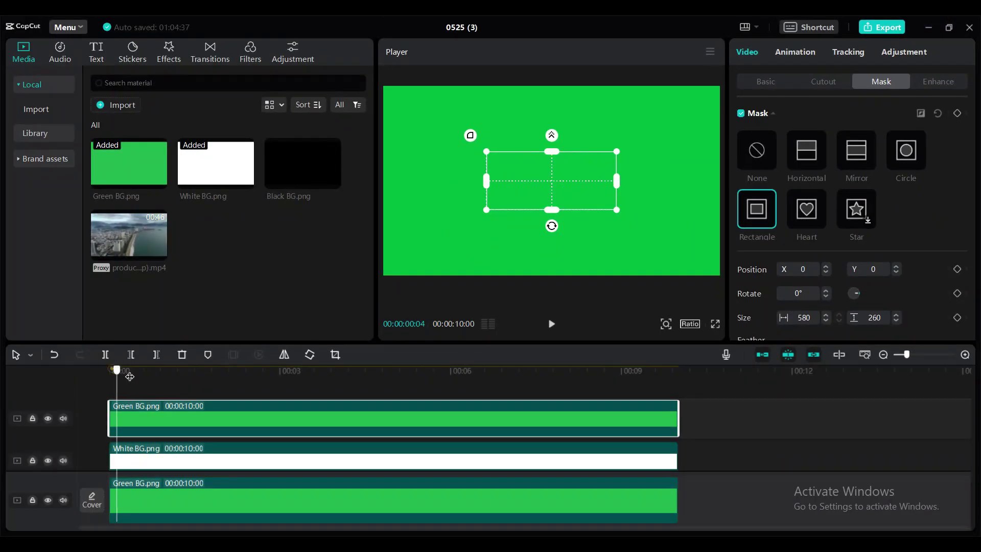
pyautogui.click(109, 369)
pyautogui.click(131, 417)
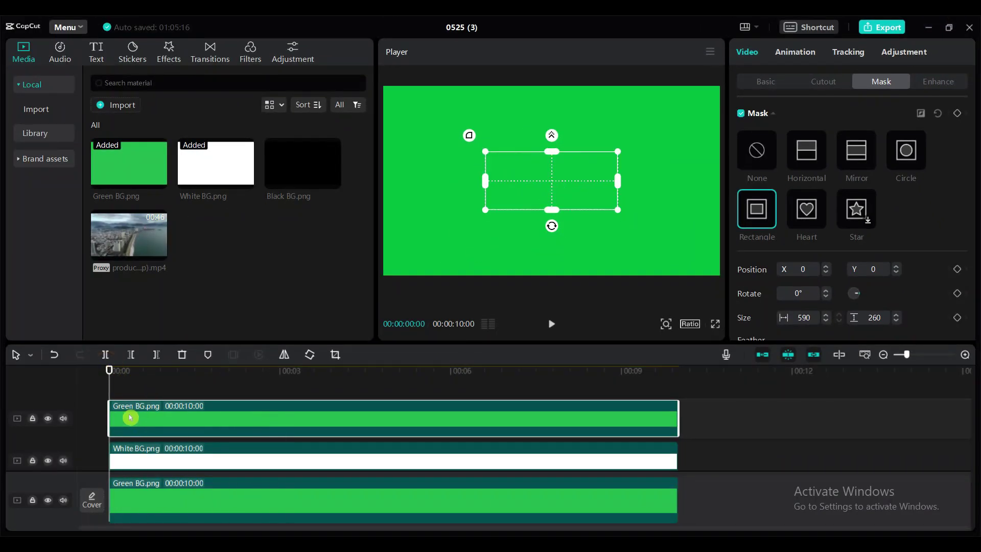
pyautogui.scroll(-2, 958, 276)
# Add mask Size keyframes on the top green clip at 0, 1 and 2 seconds.
pyautogui.click(957, 251)
pyautogui.moveTo(112, 372)
pyautogui.mouseDown()
pyautogui.moveTo(224, 373)
pyautogui.moveTo(144, 372)
pyautogui.moveTo(100, 384)
pyautogui.mouseUp()
pyautogui.click(956, 253)
pyautogui.click(958, 252)
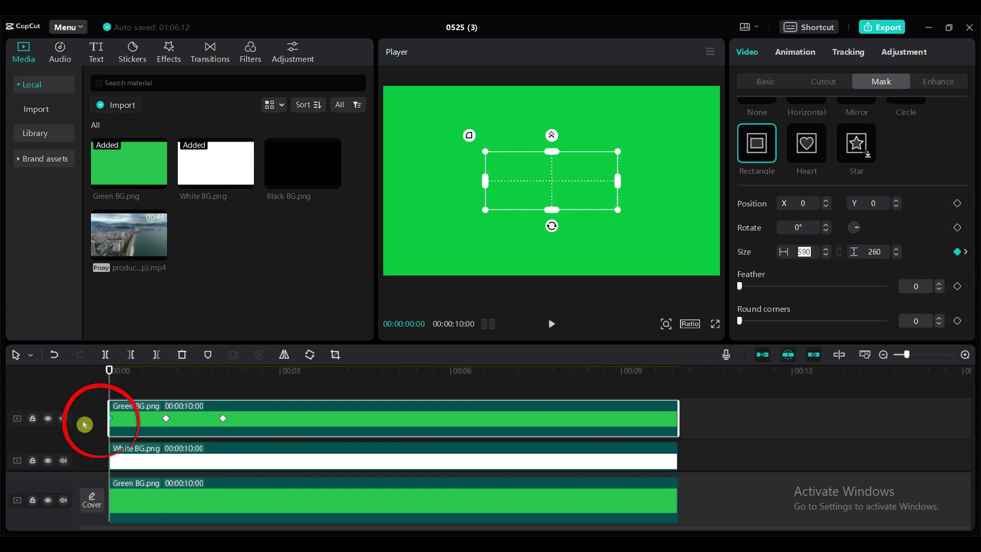
# Collapse the early mask keyframes to thin lines with width 1 and height 1.
pyautogui.write('1')
pyautogui.press('Return')
pyautogui.click(878, 252)
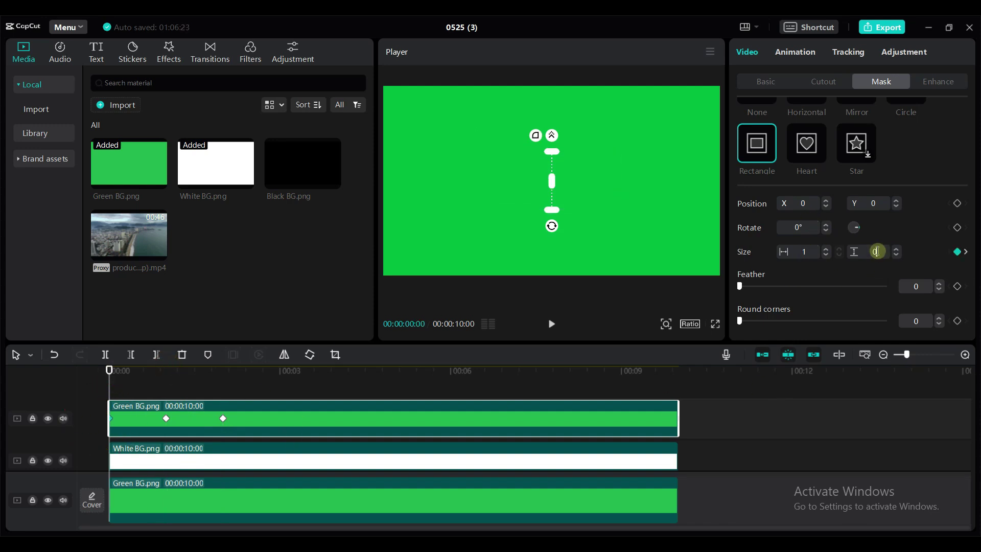
pyautogui.click(166, 419)
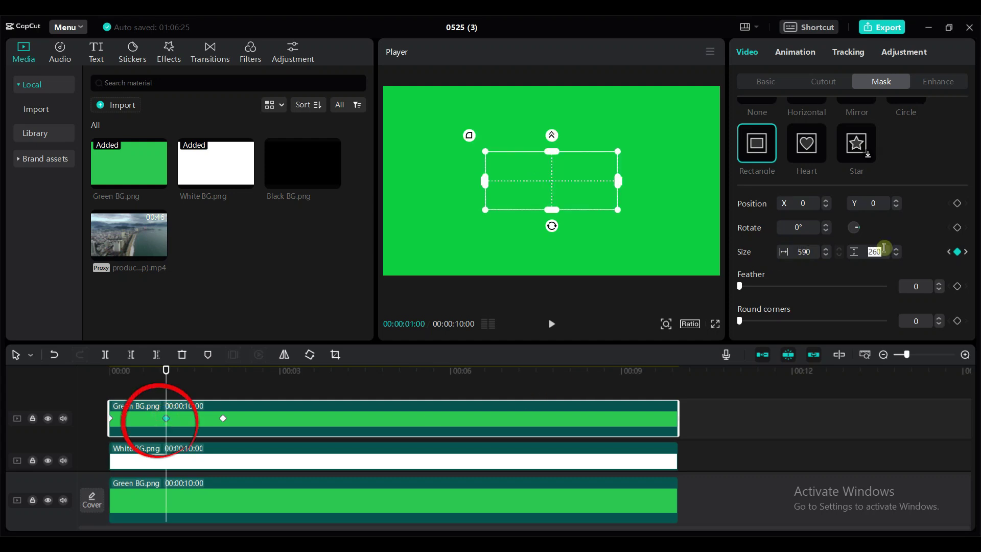
pyautogui.write('1')
pyautogui.press('Return')
pyautogui.click(223, 419)
# Add mask Size keyframes at 4, 5, 6, 7 and about 8 seconds.
pyautogui.moveTo(271, 379); pyautogui.dragTo(563, 382)
pyautogui.scroll(-2, 952, 276)
pyautogui.click(957, 252)
pyautogui.click(957, 252)
pyautogui.click(971, 252)
pyautogui.click(958, 252)
pyautogui.click(957, 252)
# Flatten the mask to height 1 at 5 seconds and shrink it to 1 × 1 at 6 seconds.
pyautogui.click(338, 419)
pyautogui.click(396, 420)
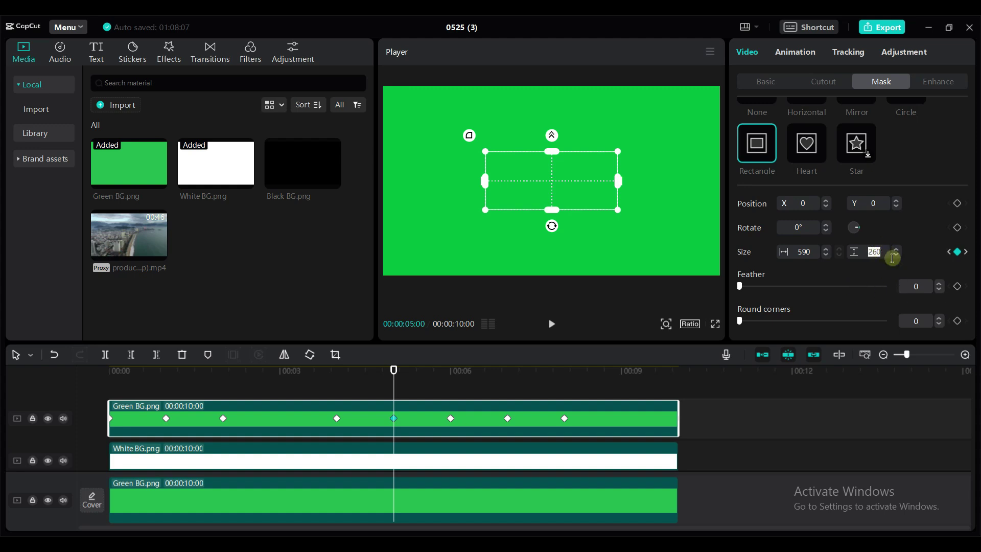
pyautogui.click(893, 258)
pyautogui.write('1')
pyautogui.press('Return')
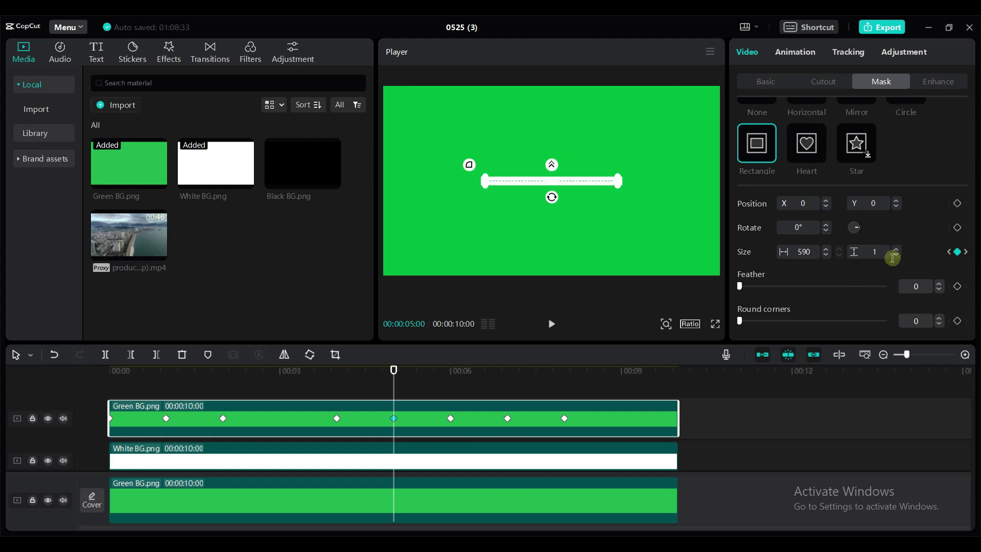
pyautogui.click(451, 419)
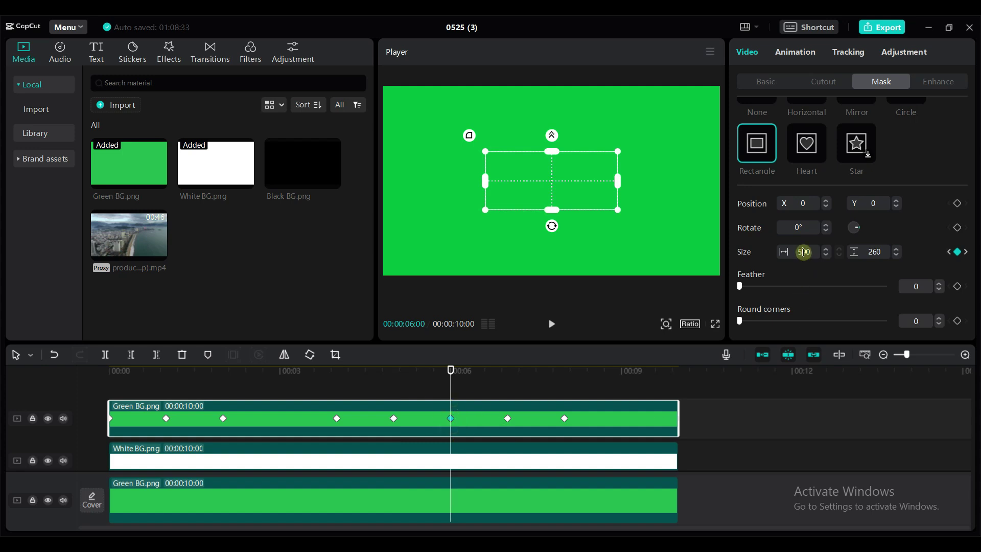
pyautogui.write('1')
pyautogui.press('Return')
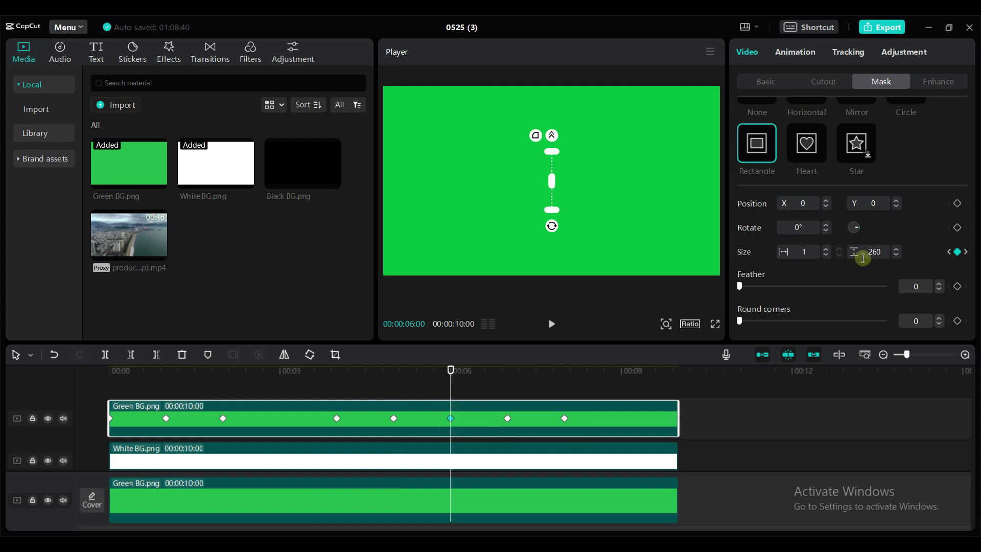
pyautogui.write('1')
pyautogui.press('Return')
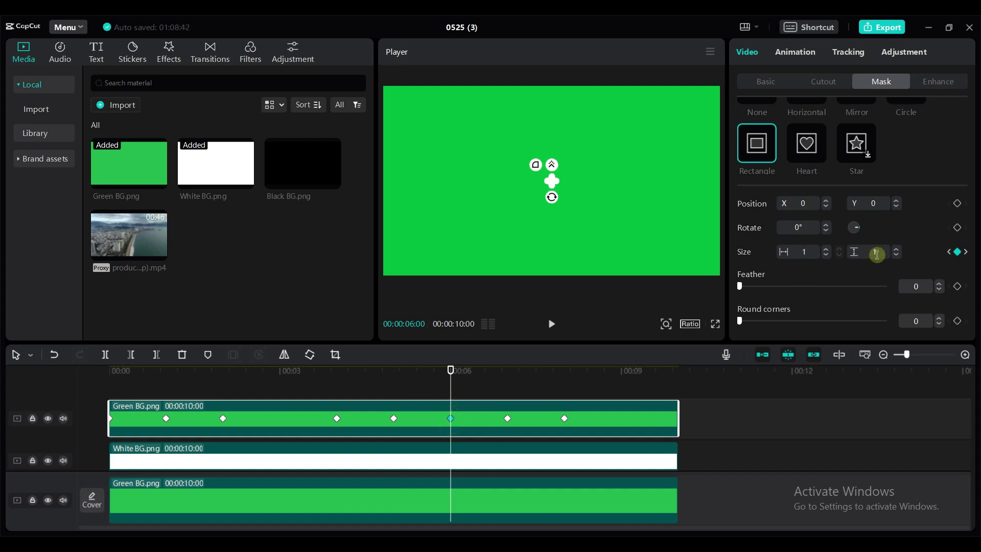
pyautogui.moveTo(452, 373); pyautogui.dragTo(451, 415)
# Set mask height 1 at 7 seconds and widen the mask to 800 near the end.
pyautogui.click(507, 421)
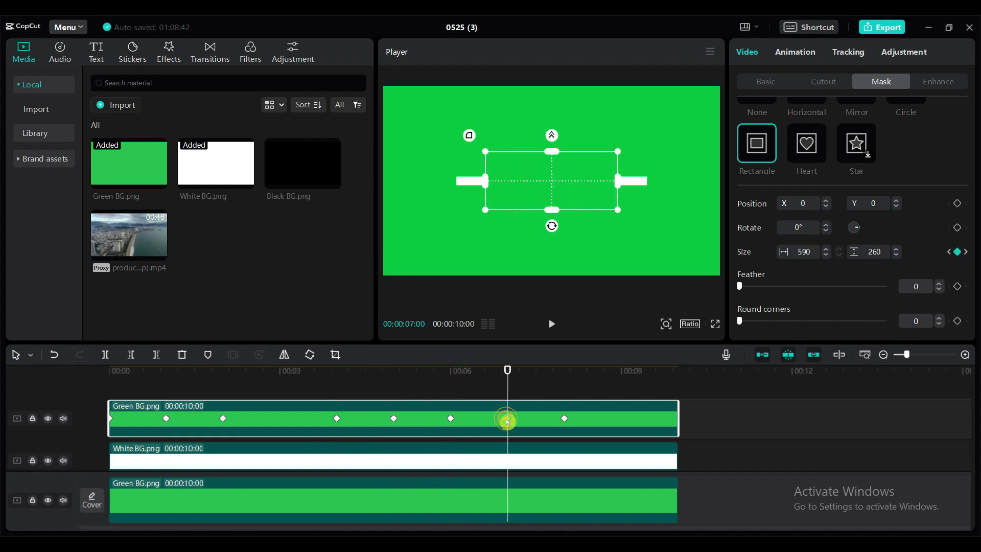
pyautogui.click(812, 252)
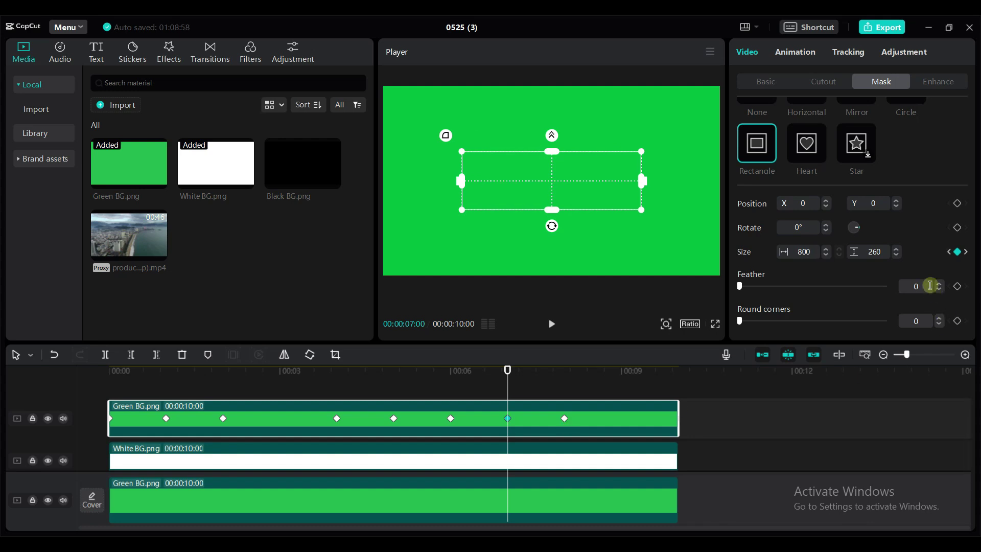
pyautogui.click(882, 252)
pyautogui.write('1')
pyautogui.press('Return')
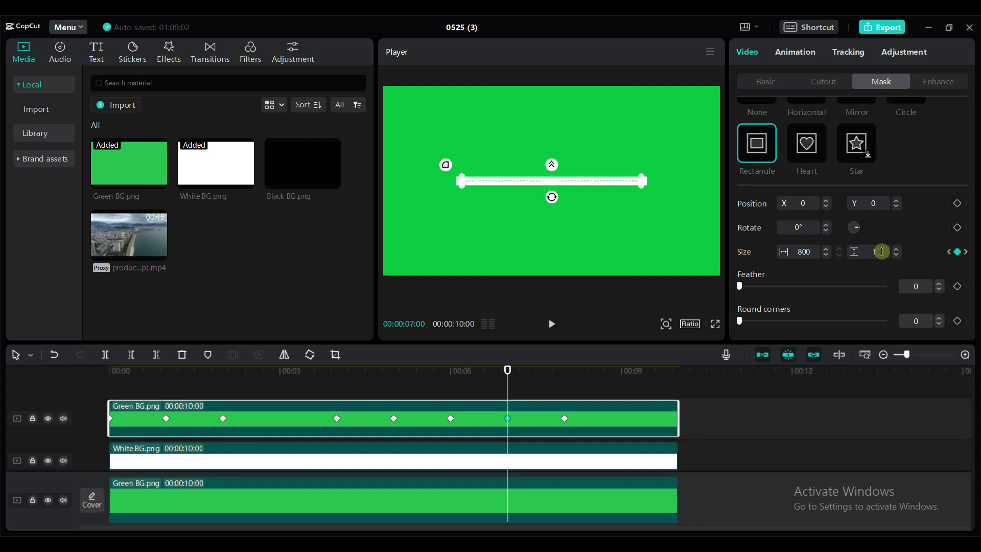
pyautogui.moveTo(501, 377); pyautogui.dragTo(565, 404)
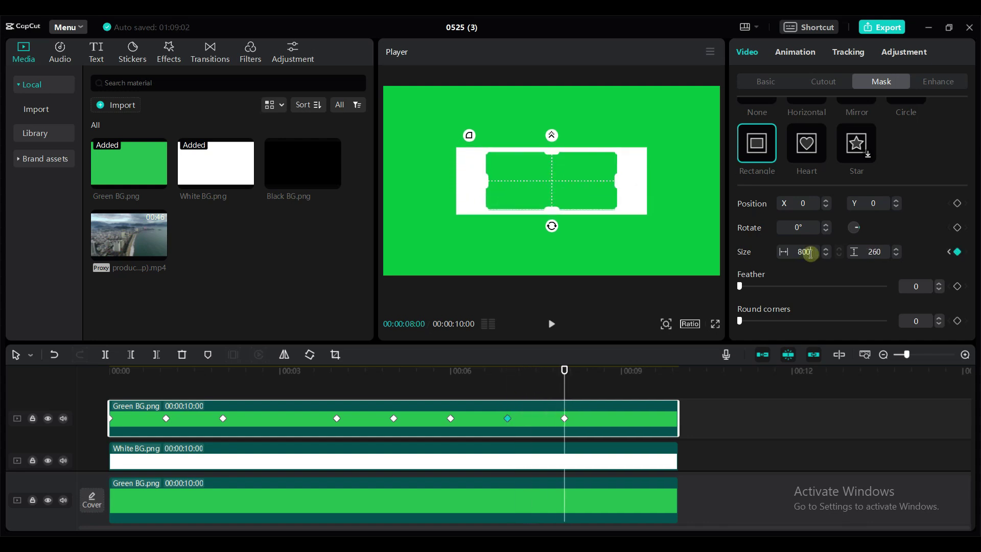
pyautogui.press('Return')
pyautogui.click(552, 323)
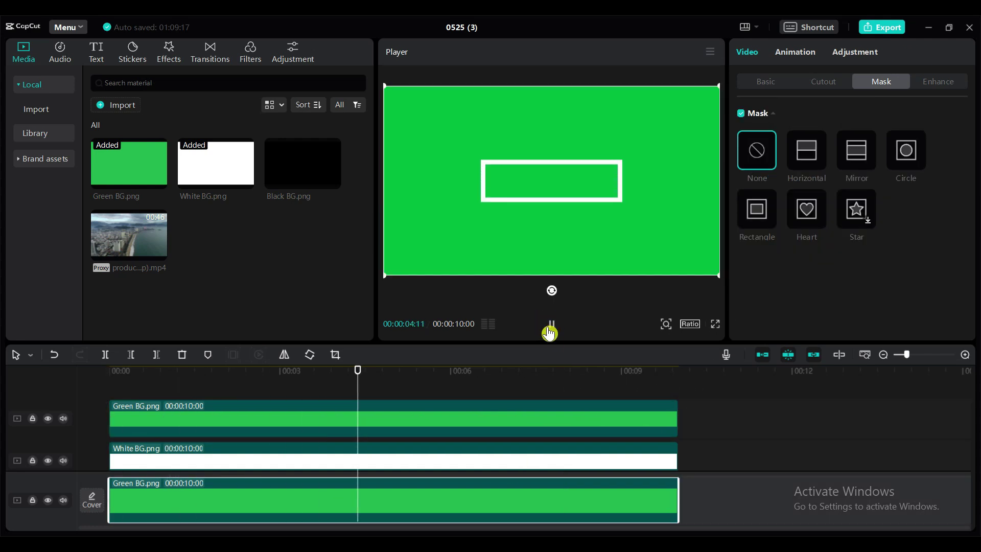
# Merge the three stacked layers into a compound clip and add Default text at about 2 seconds.
pyautogui.click(733, 529)
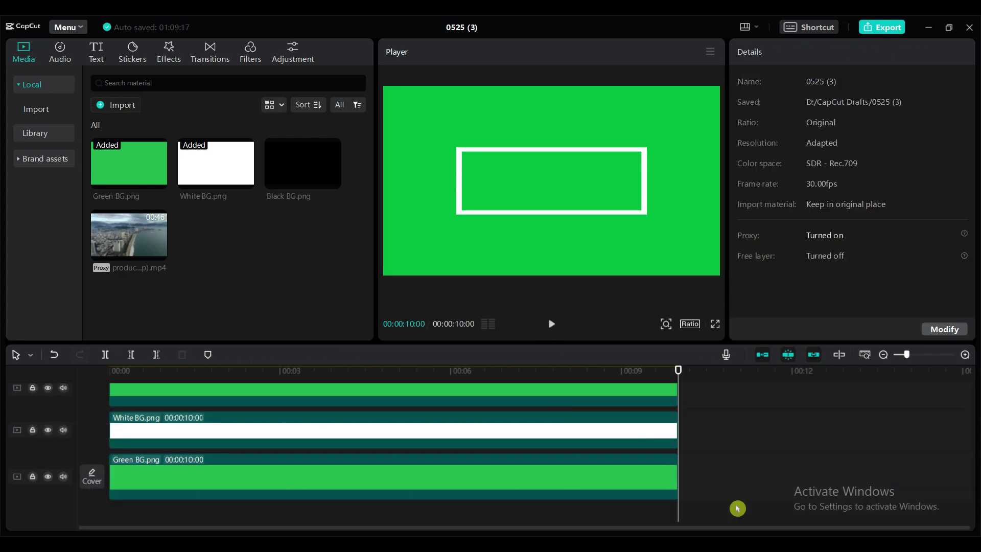
pyautogui.click(520, 404)
pyautogui.rightClick(596, 403)
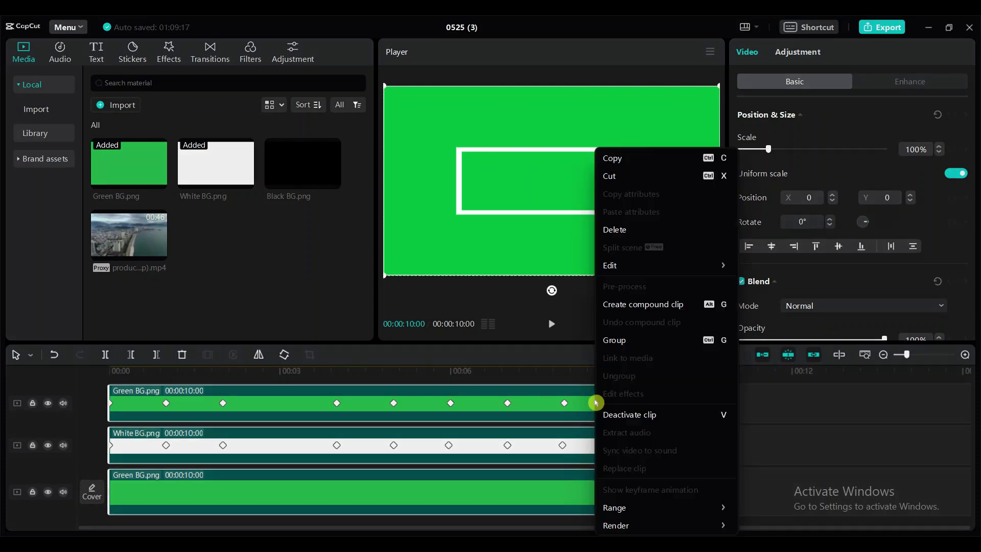
pyautogui.click(648, 309)
pyautogui.moveTo(678, 371); pyautogui.dragTo(599, 435)
pyautogui.moveTo(117, 113); pyautogui.dragTo(227, 423)
# Change the text to CAPCUT in Kanit-Black and enlarge it on the canvas.
pyautogui.tripleClick(769, 113)
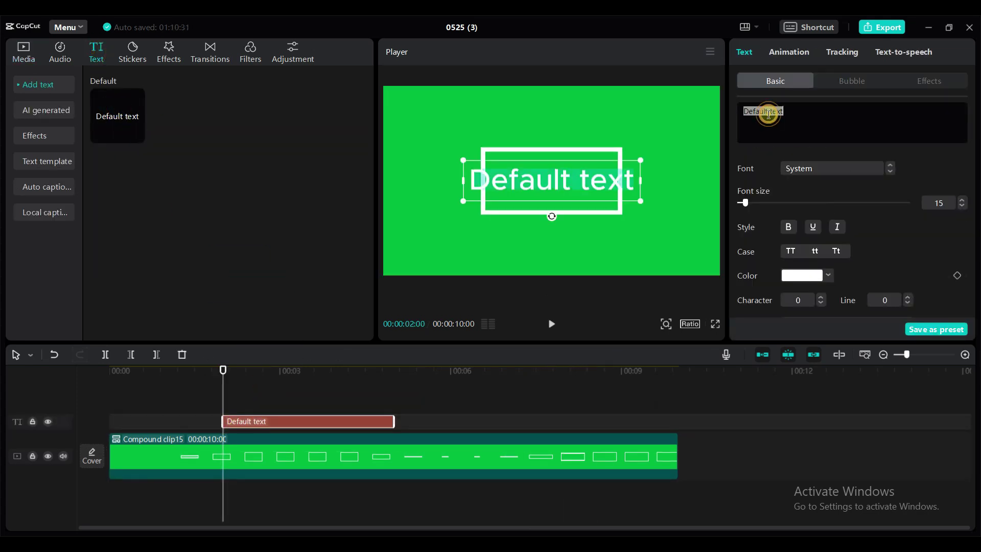
pyautogui.write('CAPCUT')
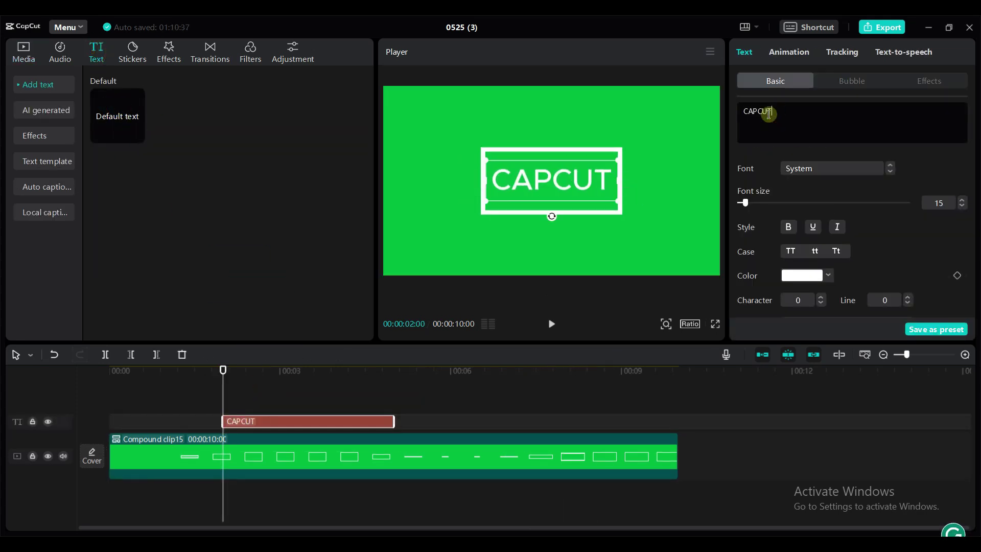
pyautogui.click(823, 174)
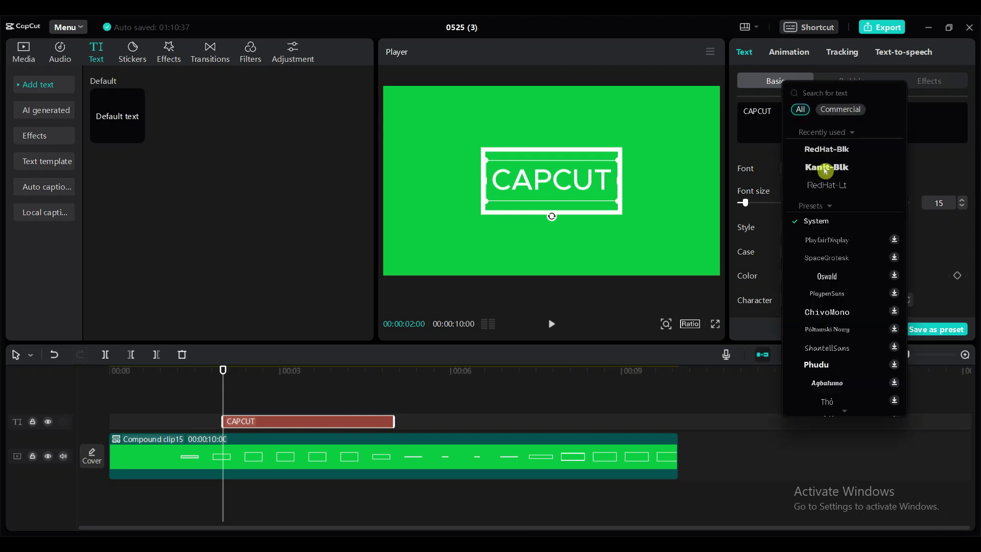
pyautogui.click(826, 166)
pyautogui.moveTo(597, 202); pyautogui.dragTo(632, 216)
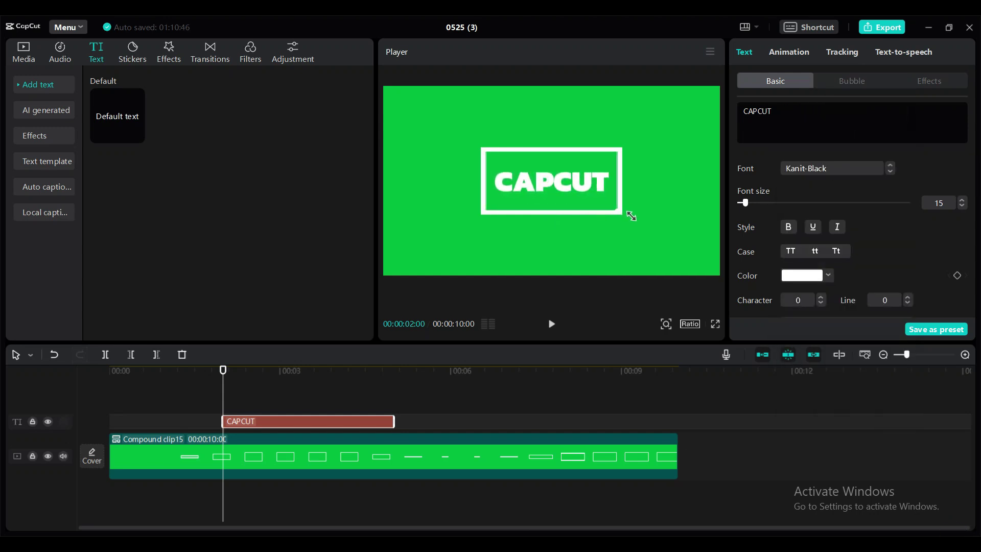
# Copy the CAPCUT text clip to start at 7 seconds, then return near the start.
pyautogui.moveTo(234, 373); pyautogui.dragTo(507, 413)
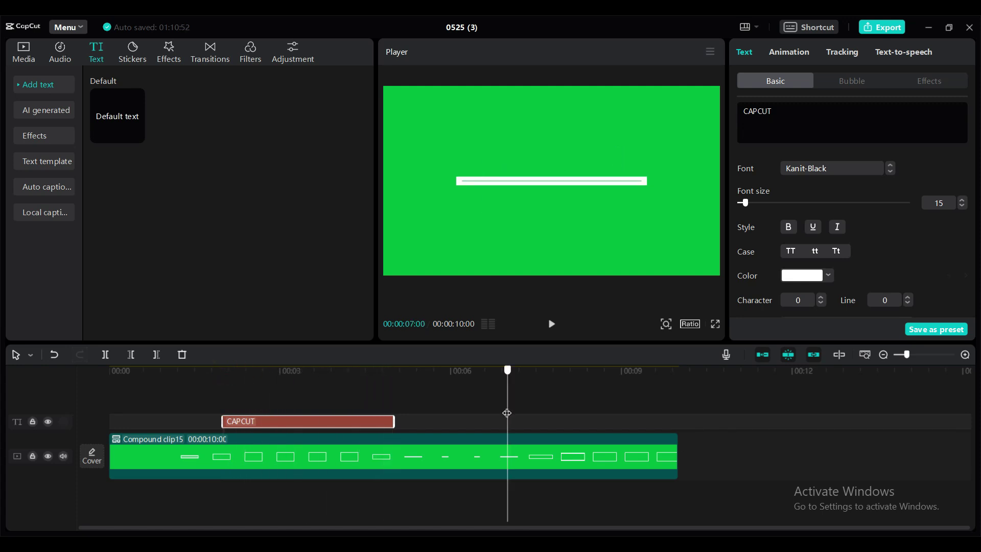
pyautogui.moveTo(374, 429); pyautogui.dragTo(660, 429)
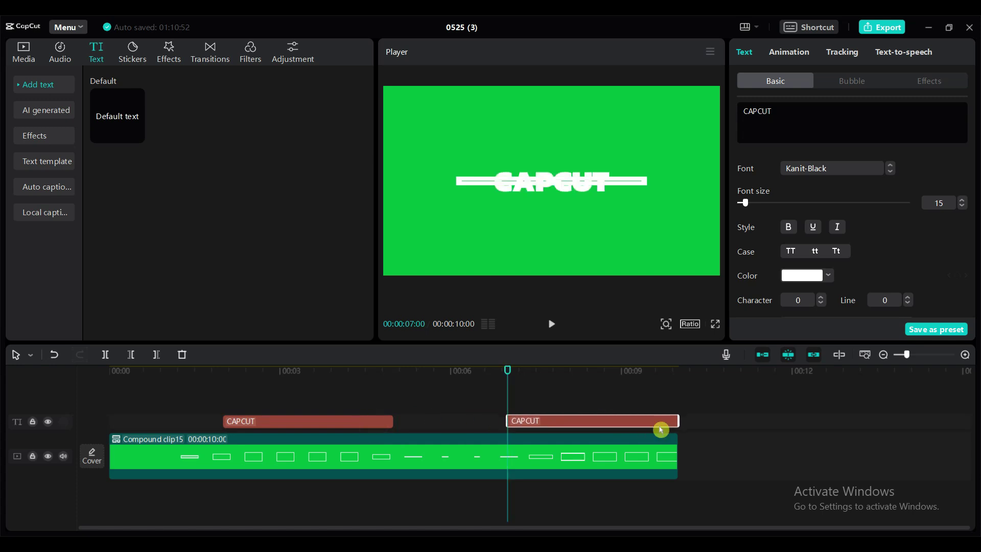
pyautogui.moveTo(508, 375); pyautogui.dragTo(167, 368)
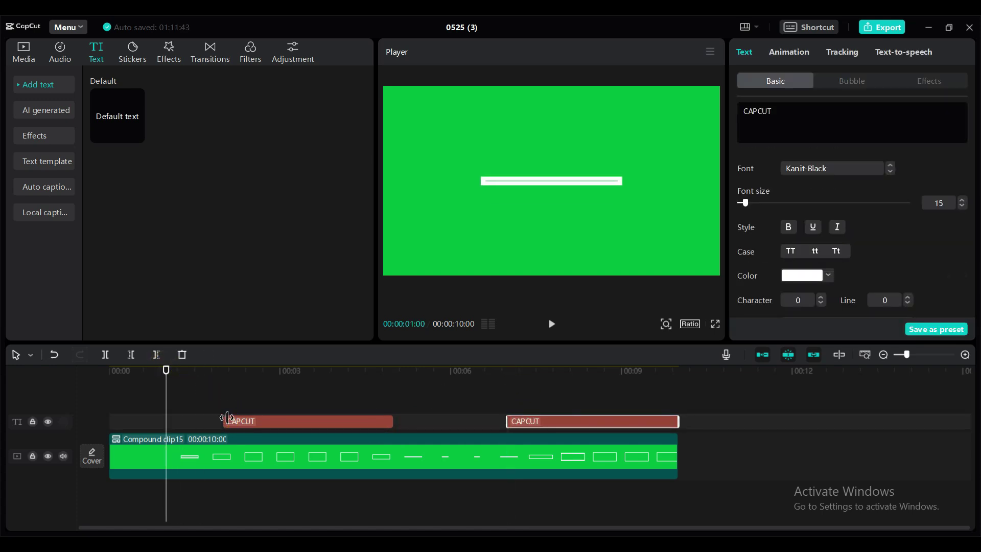
# Start the first CAPCUT text earlier, and change the second text to a larger 'TUTORIAL'.
pyautogui.moveTo(224, 420); pyautogui.dragTo(165, 420)
pyautogui.click(528, 401)
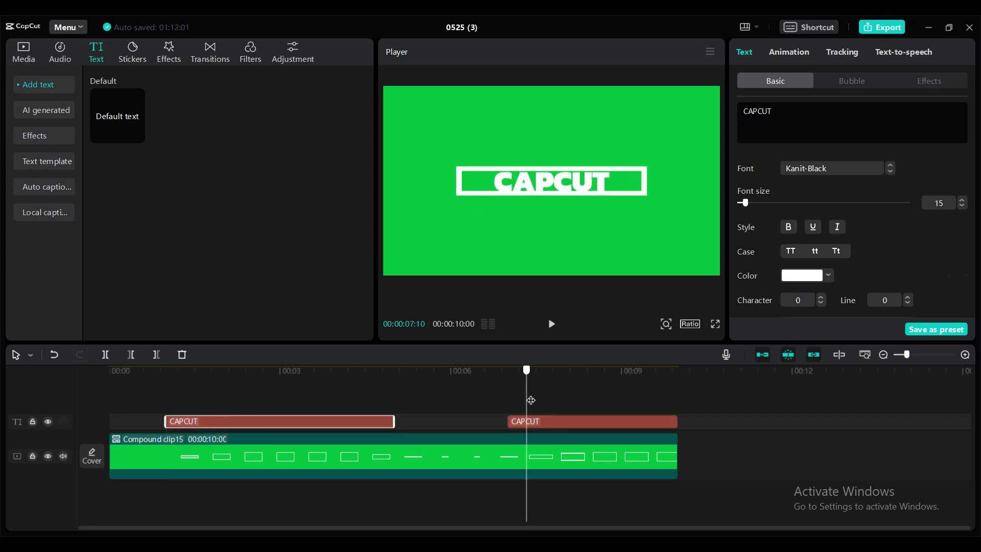
pyautogui.moveTo(528, 400); pyautogui.dragTo(593, 406)
pyautogui.click(558, 419)
pyautogui.doubleClick(772, 114)
pyautogui.write('TUTORIAL')
pyautogui.moveTo(634, 212); pyautogui.dragTo(647, 218)
pyautogui.click(660, 265)
# Turn the CAPCUT and TUTORIAL text clips into Compound clips 16 and 17.
pyautogui.click(742, 430)
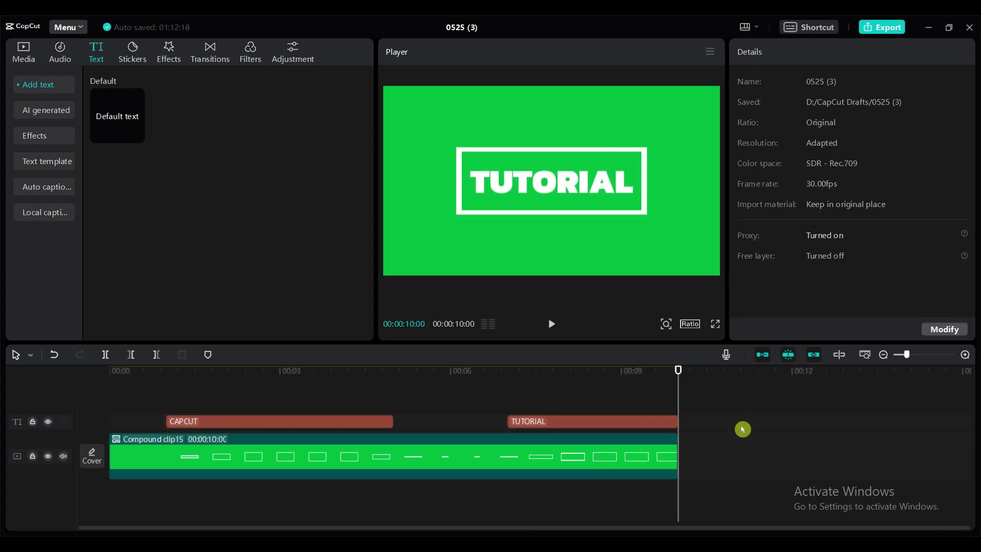
pyautogui.click(368, 424)
pyautogui.rightClick(368, 424)
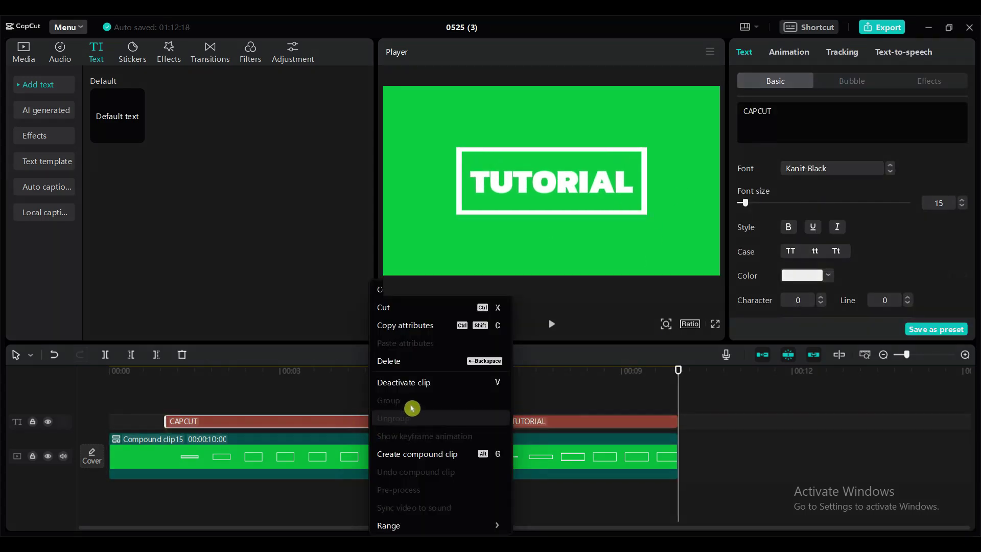
pyautogui.click(424, 455)
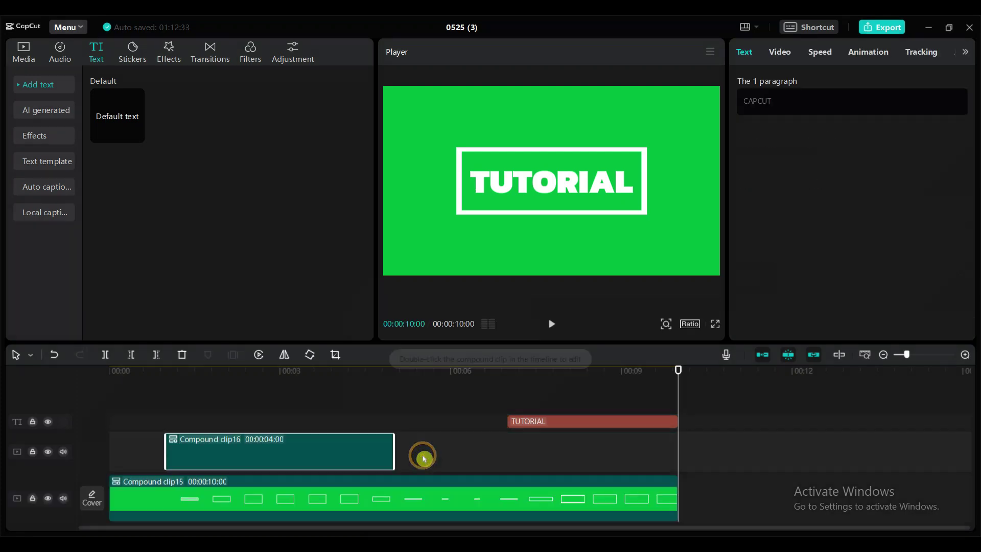
pyautogui.rightClick(557, 427)
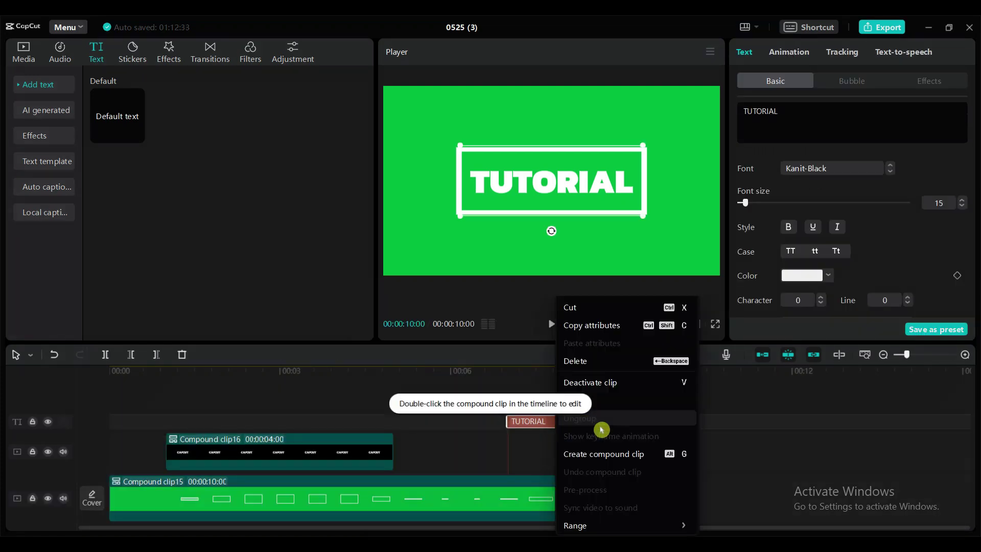
pyautogui.click(605, 454)
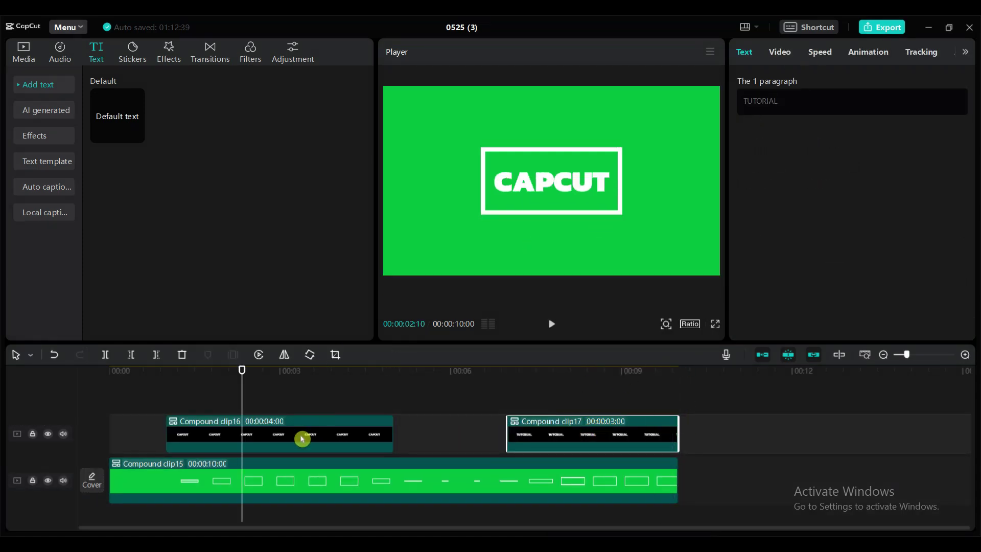
pyautogui.click(302, 439)
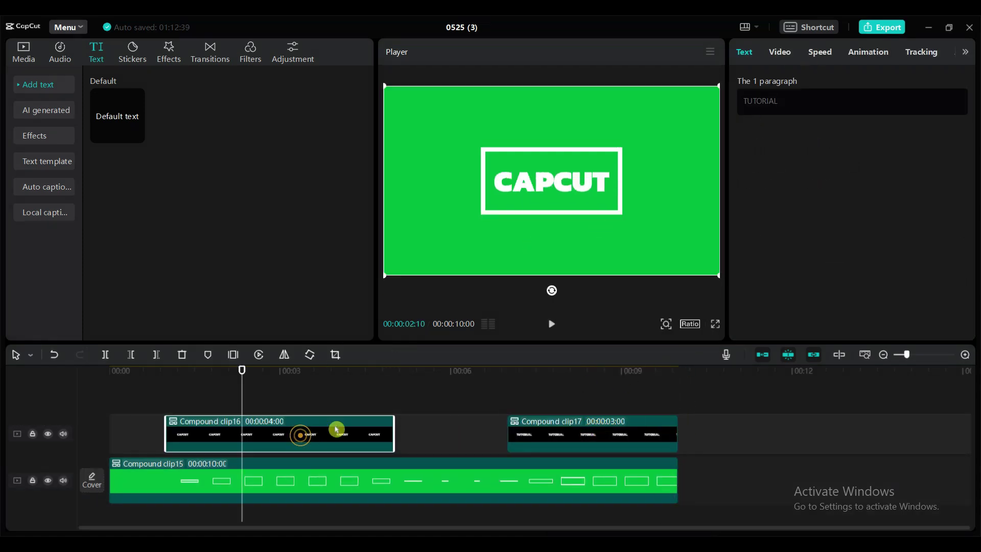
# Apply a Rectangle mask to Compound clip16, resized into a 750 × 337 box around CAPCUT.
pyautogui.click(782, 58)
pyautogui.click(883, 84)
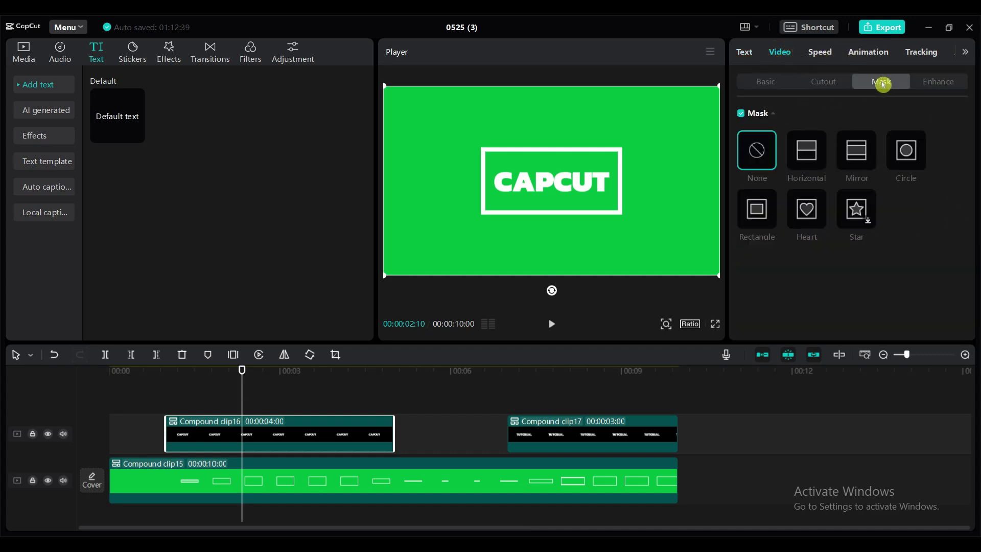
pyautogui.click(757, 211)
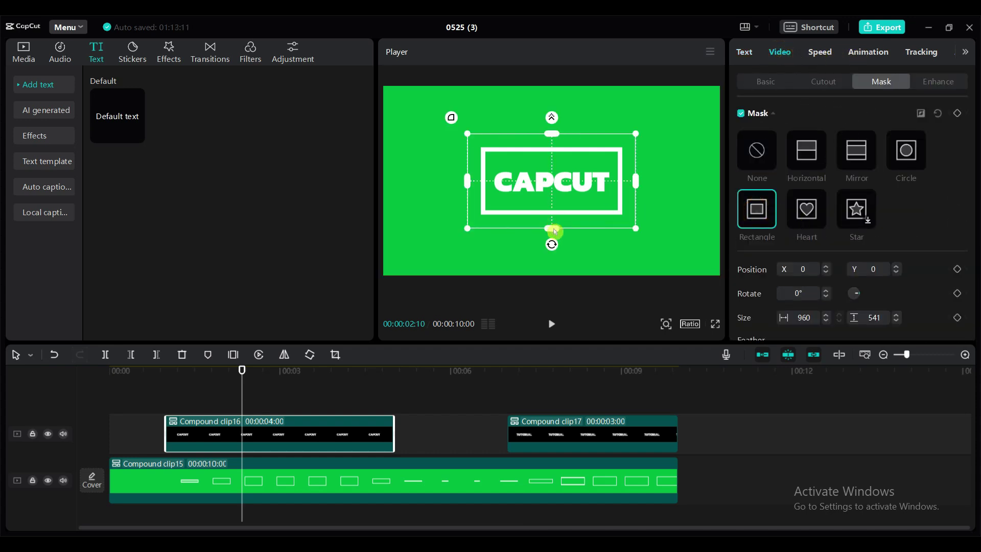
pyautogui.moveTo(555, 231); pyautogui.dragTo(557, 211)
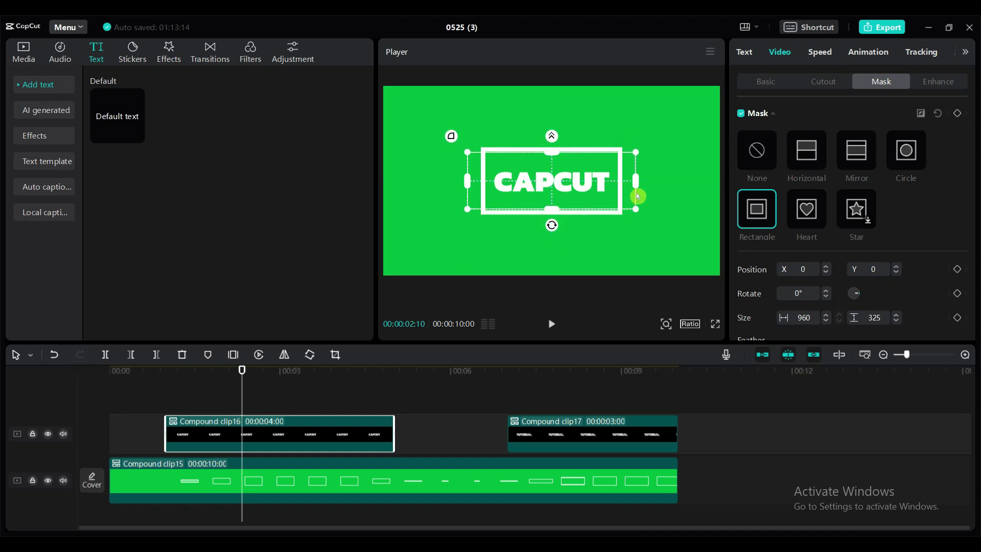
pyautogui.moveTo(640, 184); pyautogui.dragTo(620, 184)
# Add a mask Size keyframe at 1 second and set the mask height to 1.
pyautogui.scroll(-2, 963, 255)
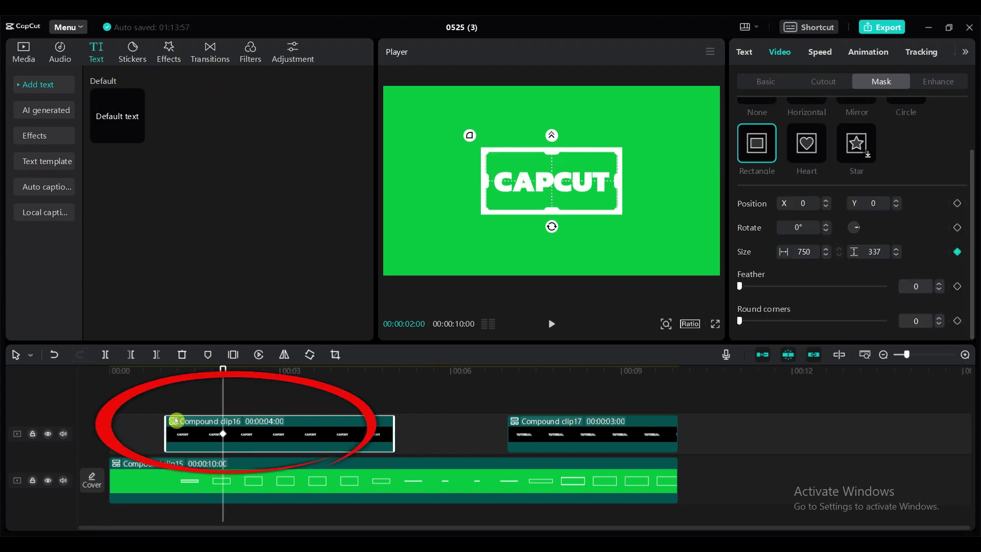
pyautogui.moveTo(223, 369); pyautogui.dragTo(166, 383)
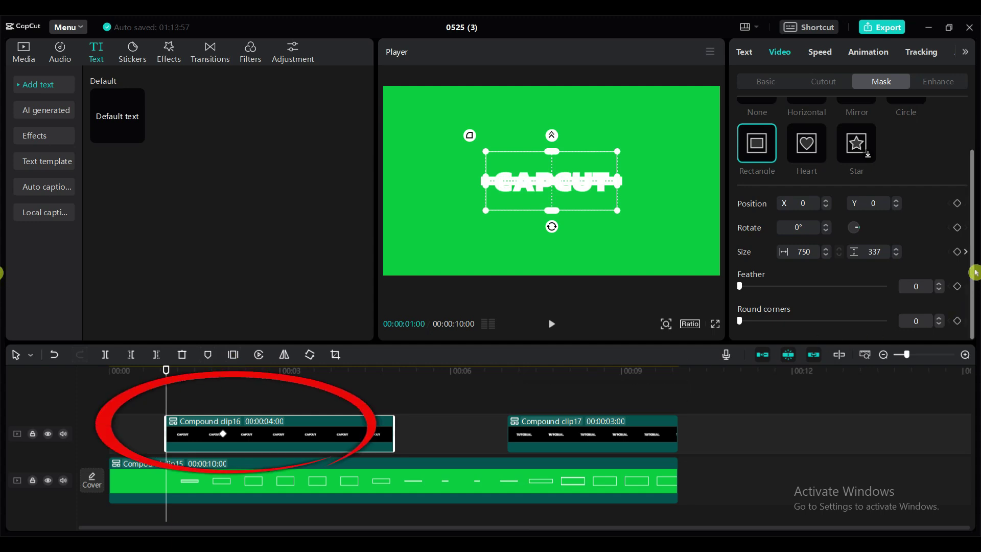
pyautogui.click(957, 251)
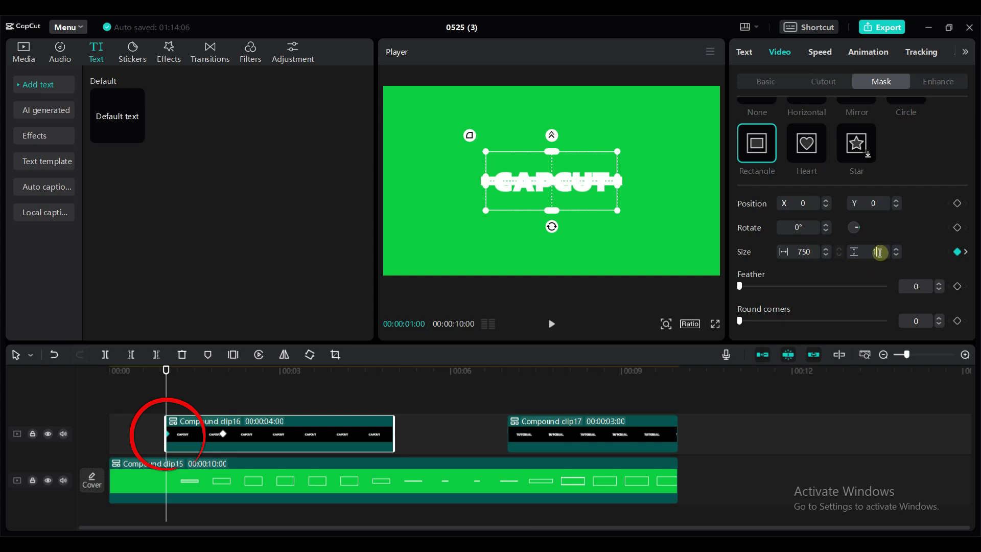
pyautogui.write('1')
# Move to where TUTORIAL starts and select the TUTORIAL compound clip.
pyautogui.click(176, 484)
pyautogui.moveTo(110, 390); pyautogui.dragTo(511, 414)
pyautogui.click(521, 439)
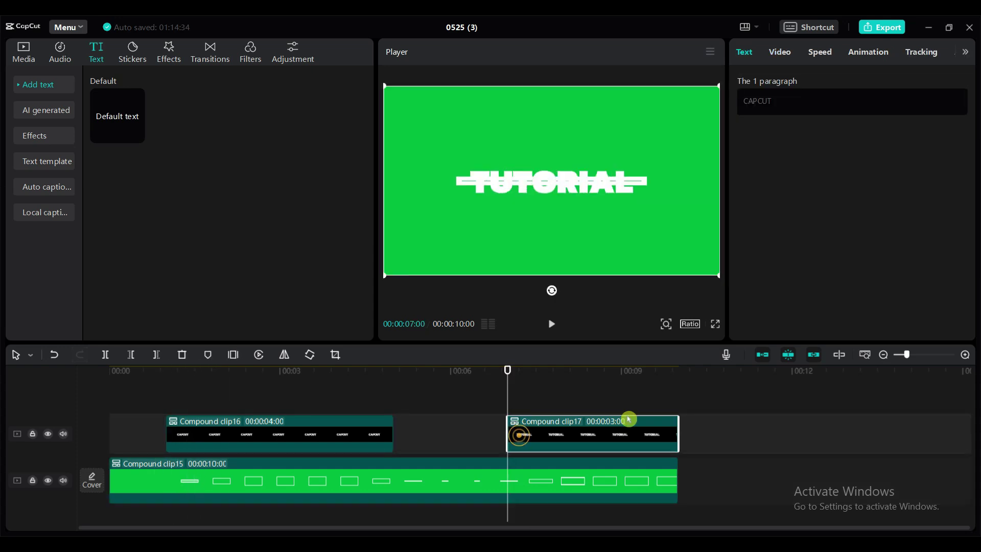
# Apply a Rectangle mask to Compound clip17, resized into a 1018 × 343 box framing TUTORIAL.
pyautogui.click(782, 53)
pyautogui.click(761, 215)
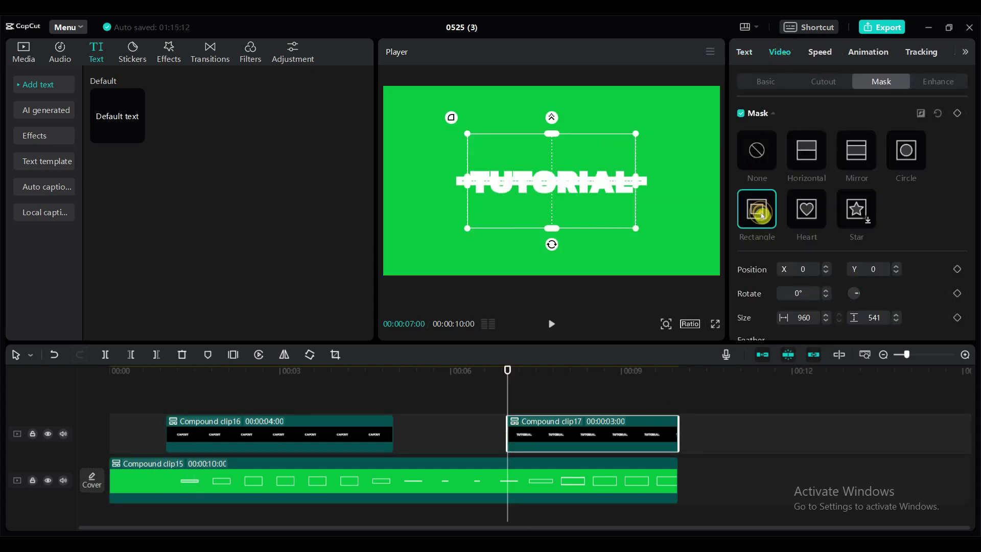
pyautogui.moveTo(509, 370); pyautogui.dragTo(574, 342)
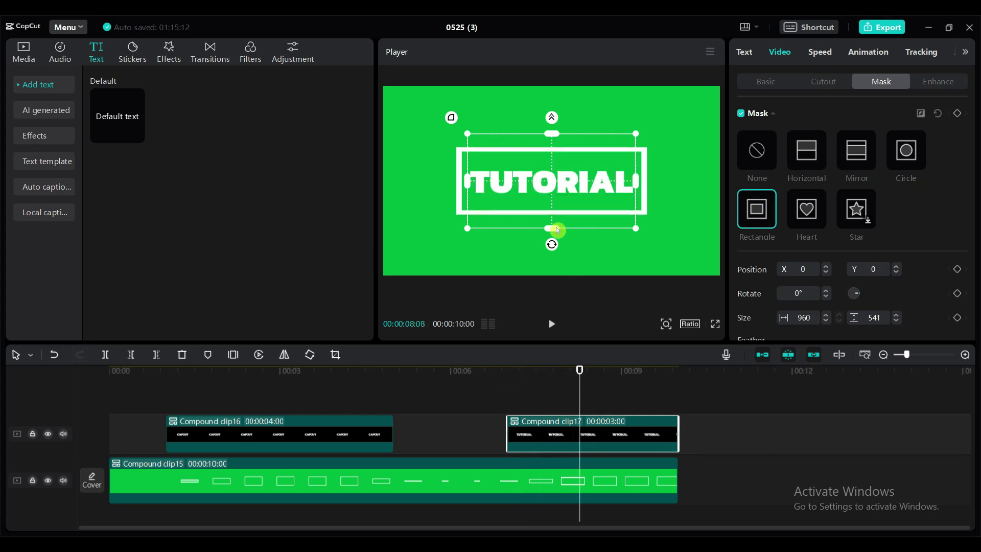
pyautogui.moveTo(554, 232); pyautogui.dragTo(553, 206)
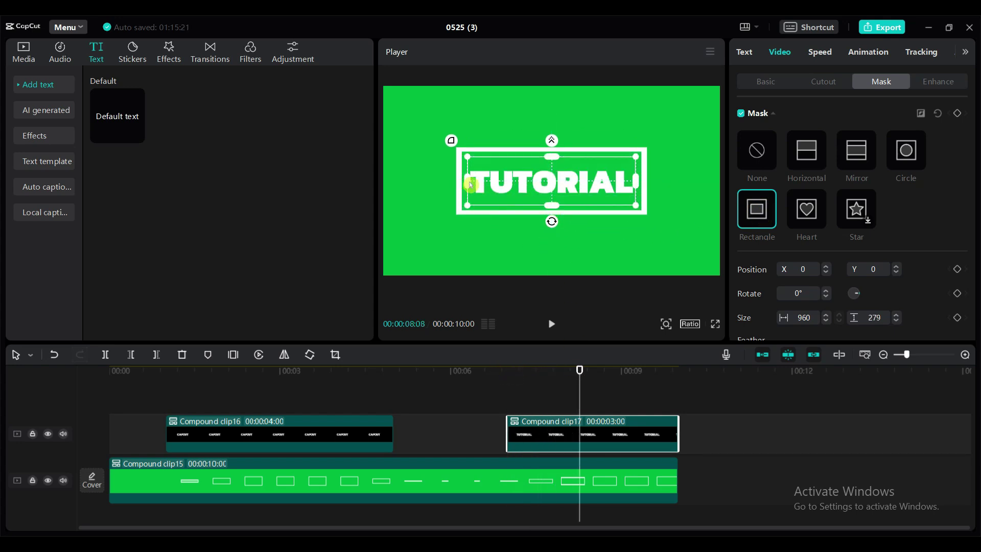
pyautogui.moveTo(471, 184); pyautogui.dragTo(464, 183)
# Add a mask Size keyframe at the 8-second mark on the TUTORIAL clip.
pyautogui.moveTo(580, 369); pyautogui.dragTo(508, 369)
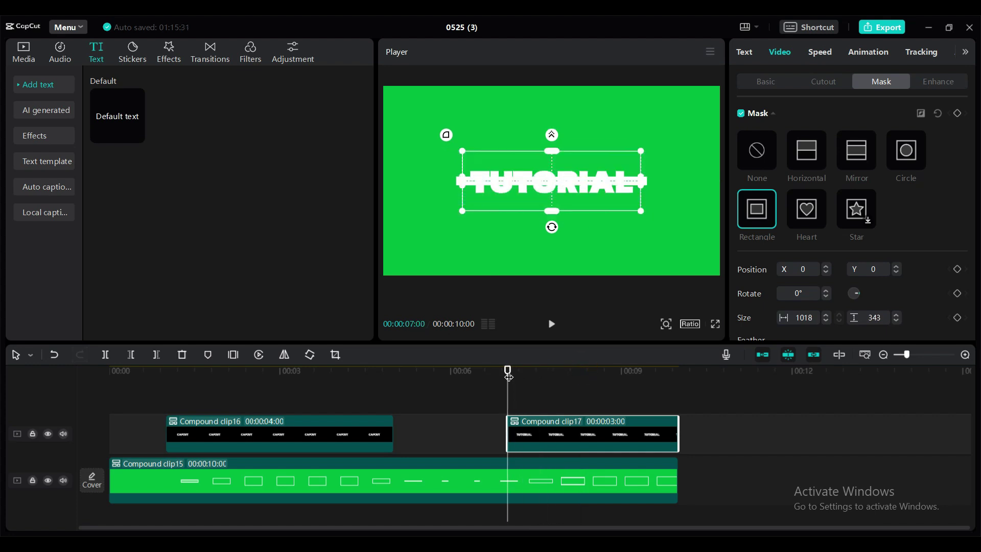
pyautogui.scroll(-2, 929, 266)
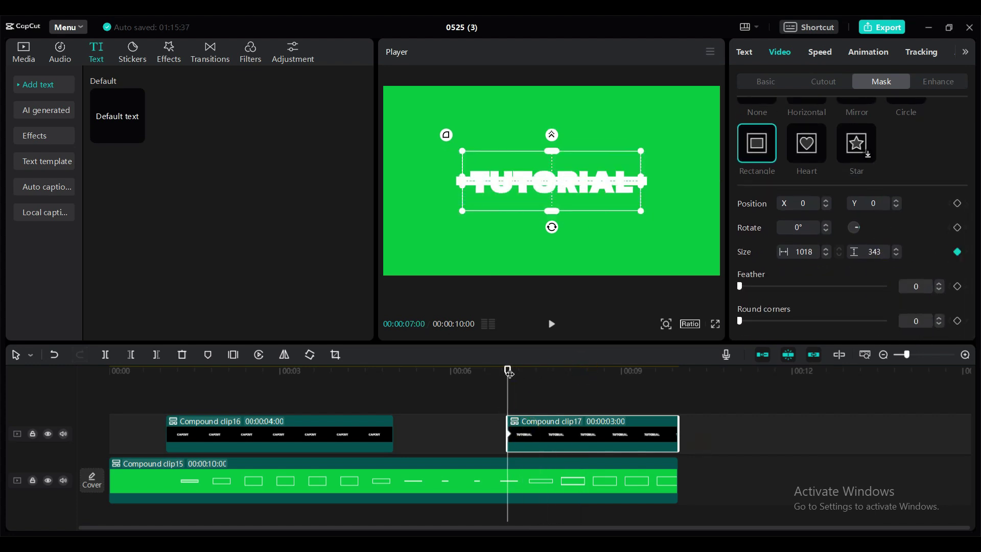
pyautogui.moveTo(510, 373); pyautogui.dragTo(565, 378)
pyautogui.click(584, 438)
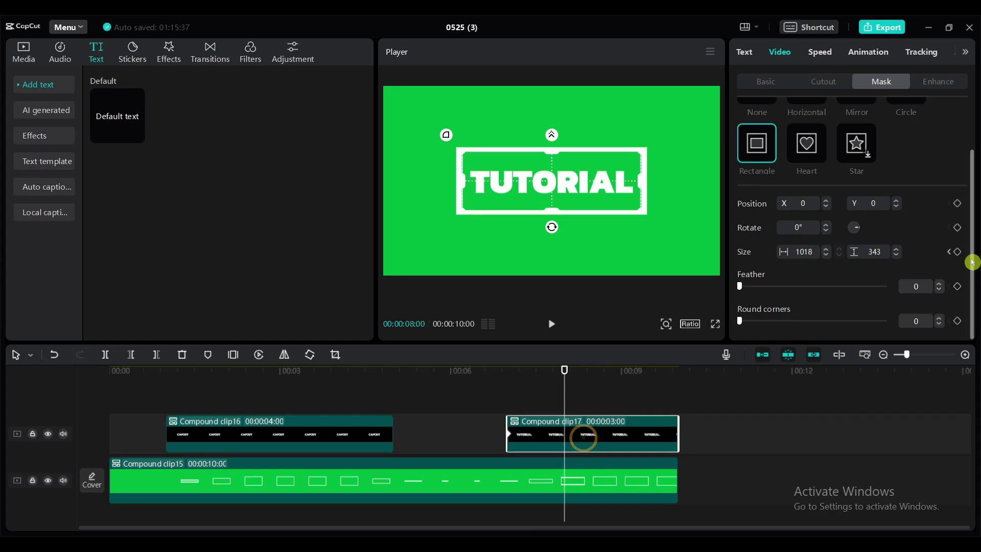
pyautogui.click(957, 252)
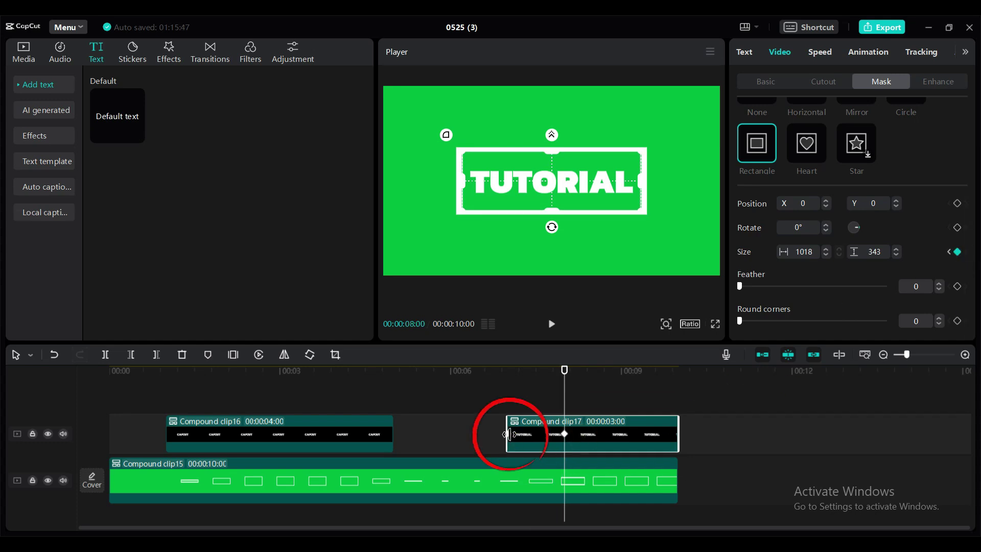
pyautogui.click(510, 435)
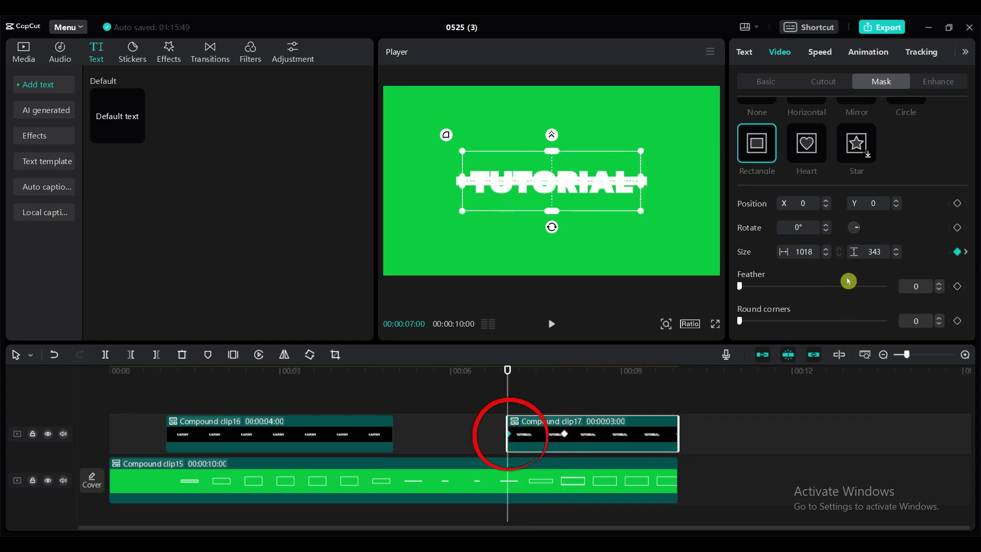
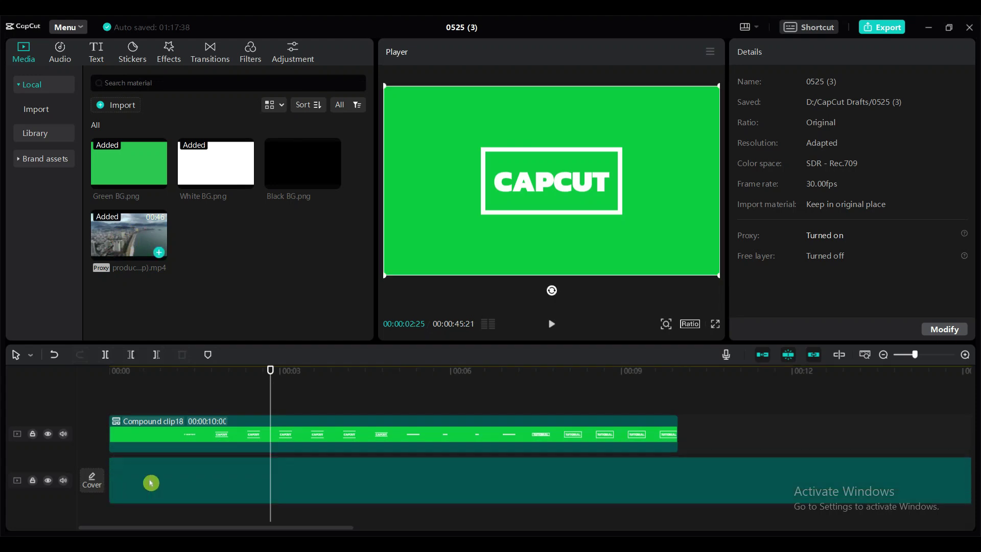
# Split the city footage at 00:10 and delete the part after the title ends.
pyautogui.moveTo(270, 370); pyautogui.dragTo(678, 401)
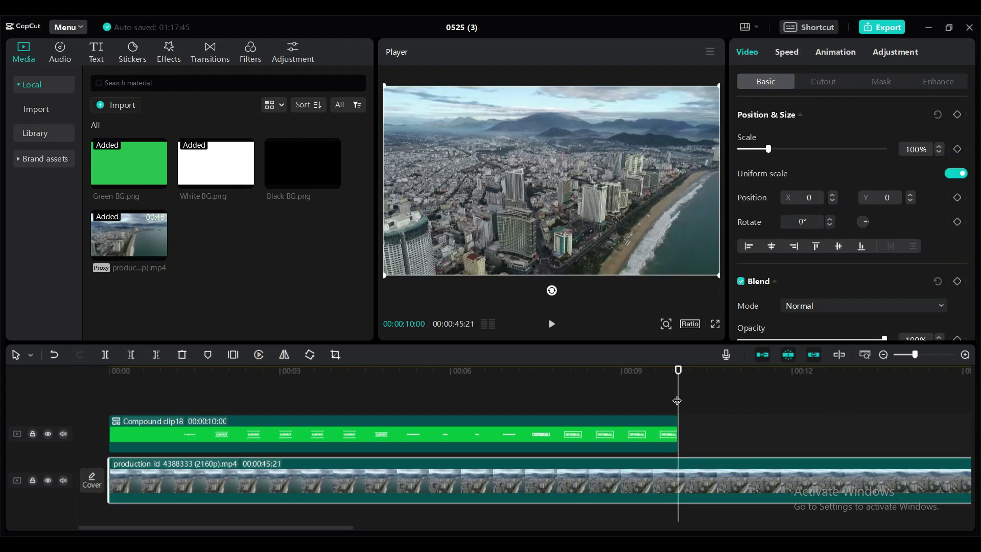
pyautogui.click(105, 355)
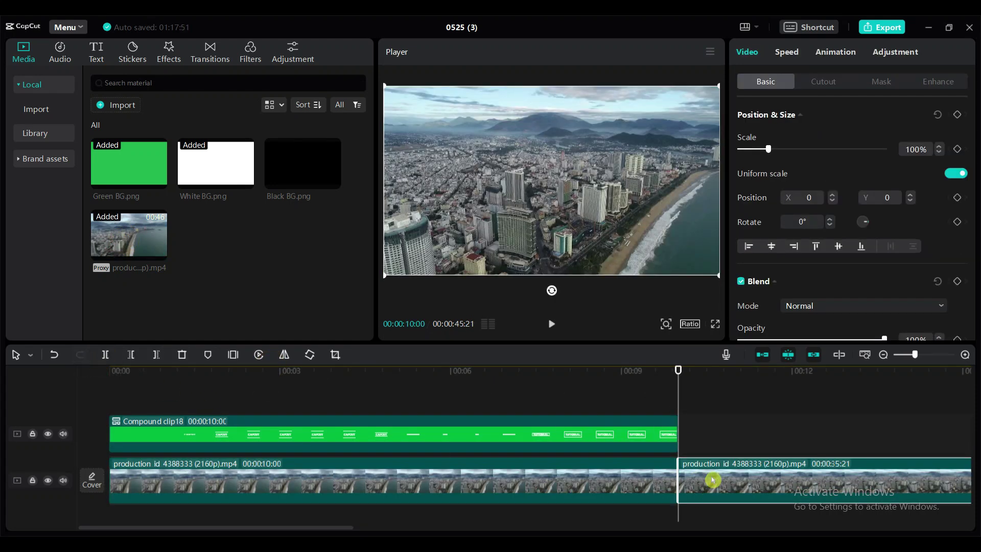
pyautogui.press('Delete')
# Enable Chroma key on the title compound clip and sample its green background to remove it.
pyautogui.click(227, 448)
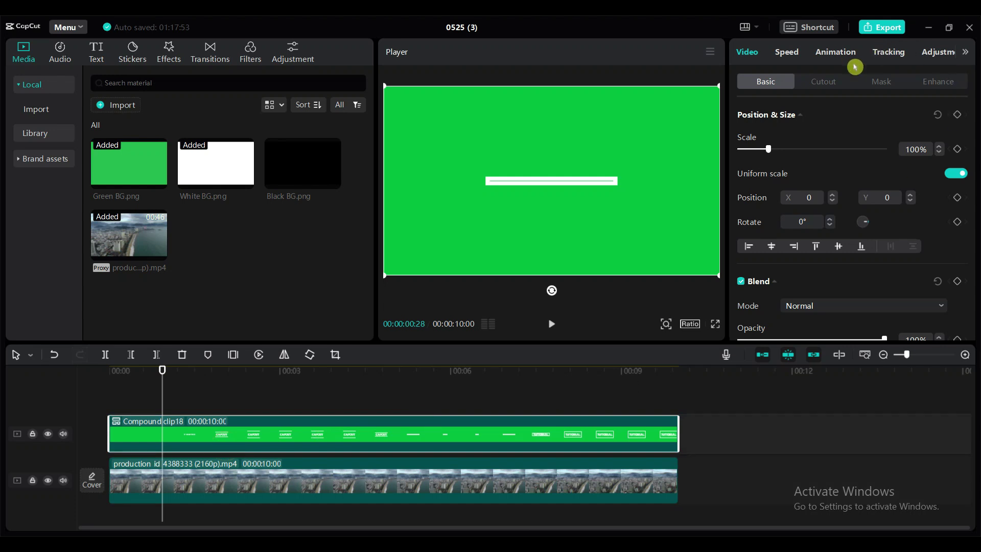
pyautogui.click(824, 81)
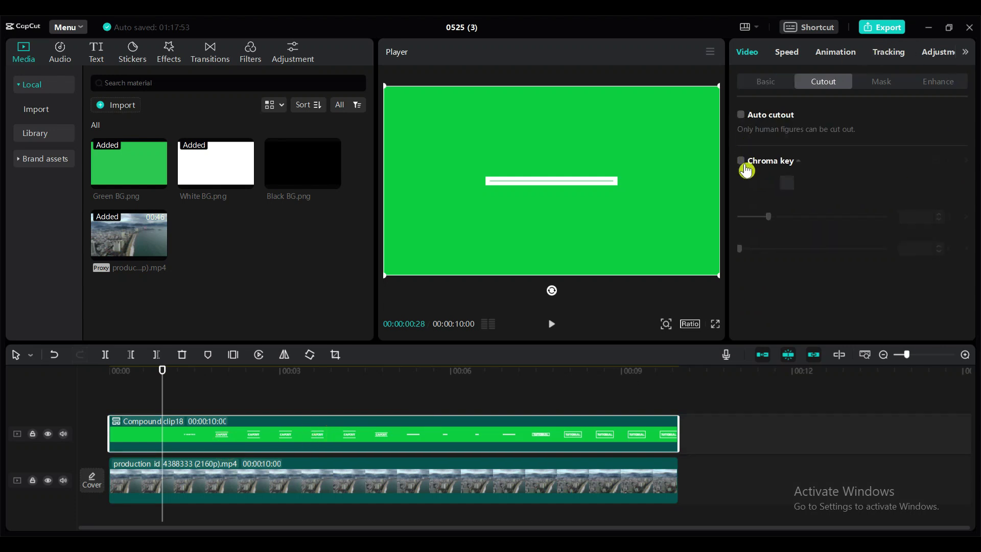
pyautogui.click(742, 162)
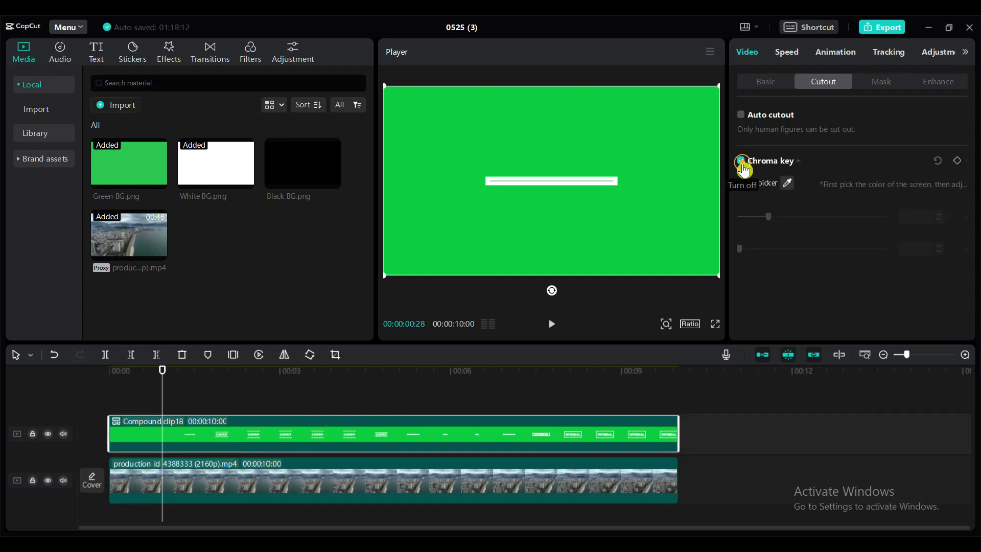
pyautogui.click(788, 188)
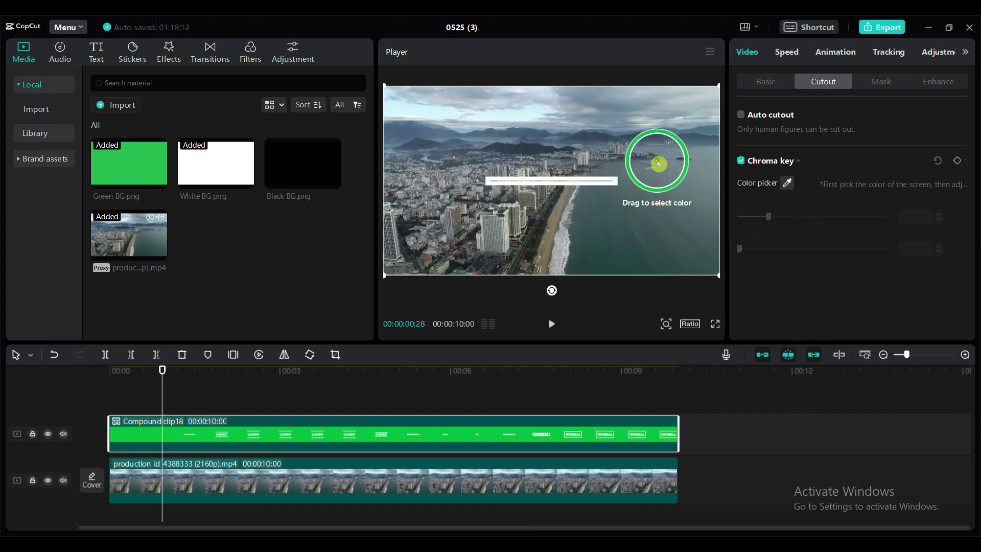
pyautogui.click(659, 164)
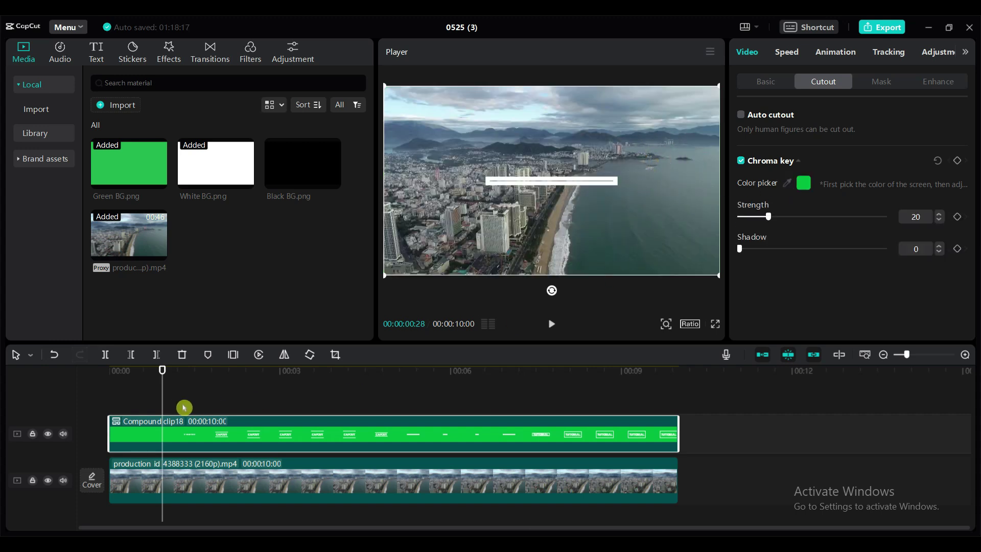
pyautogui.moveTo(162, 369); pyautogui.dragTo(464, 466)
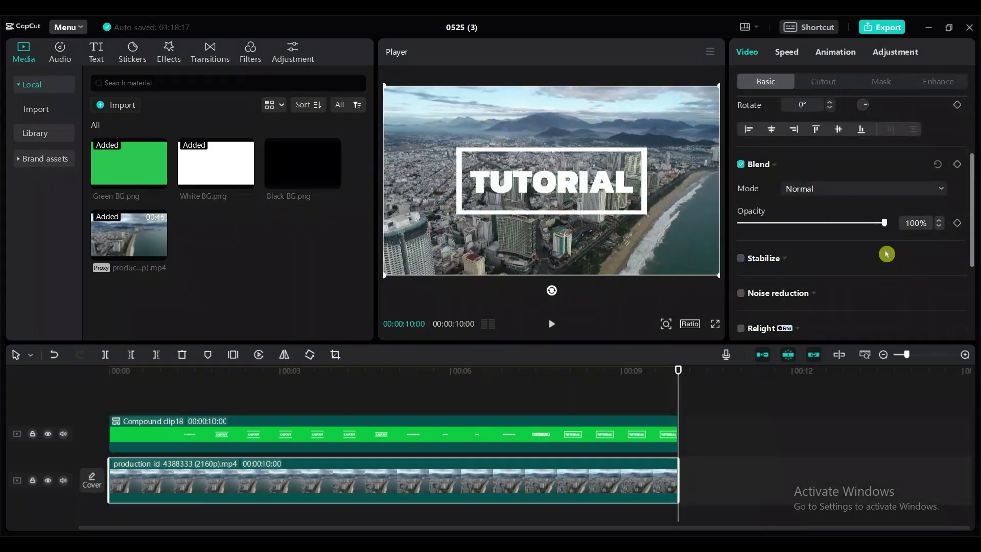
# Lower the city footage and the TUTORIAL title to about 50% opacity and preview full screen.
pyautogui.scroll(1, 887, 254)
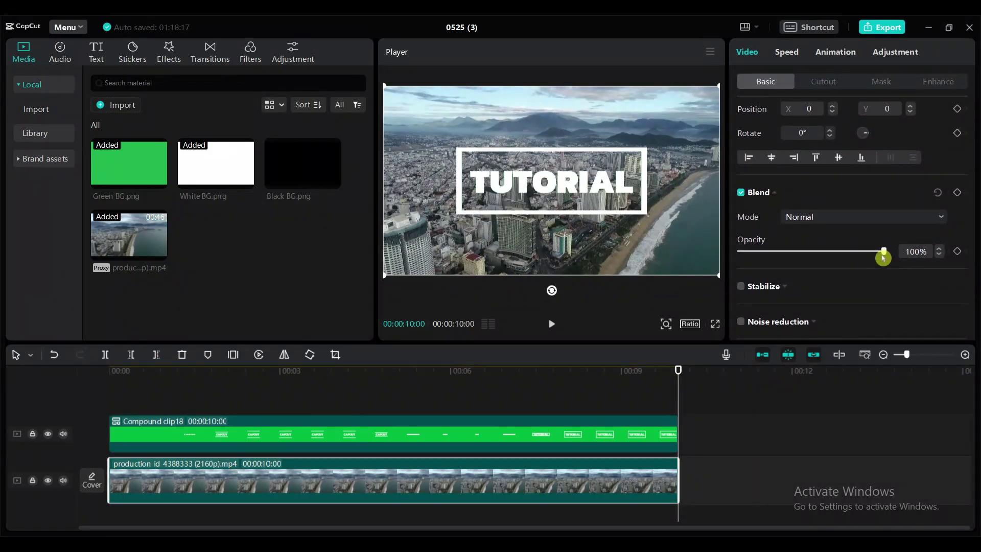
pyautogui.moveTo(883, 258); pyautogui.dragTo(825, 259)
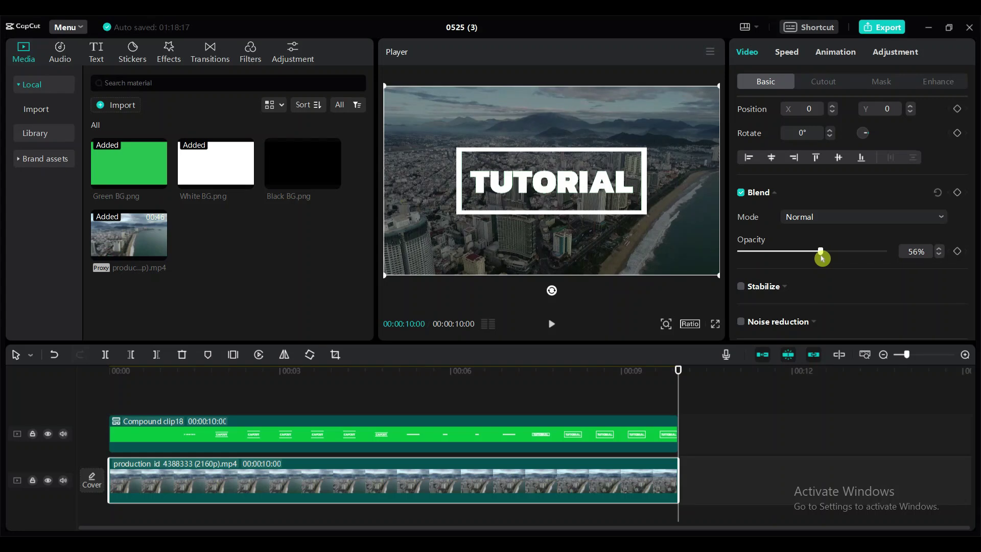
pyautogui.click(598, 439)
pyautogui.moveTo(887, 255); pyautogui.dragTo(819, 259)
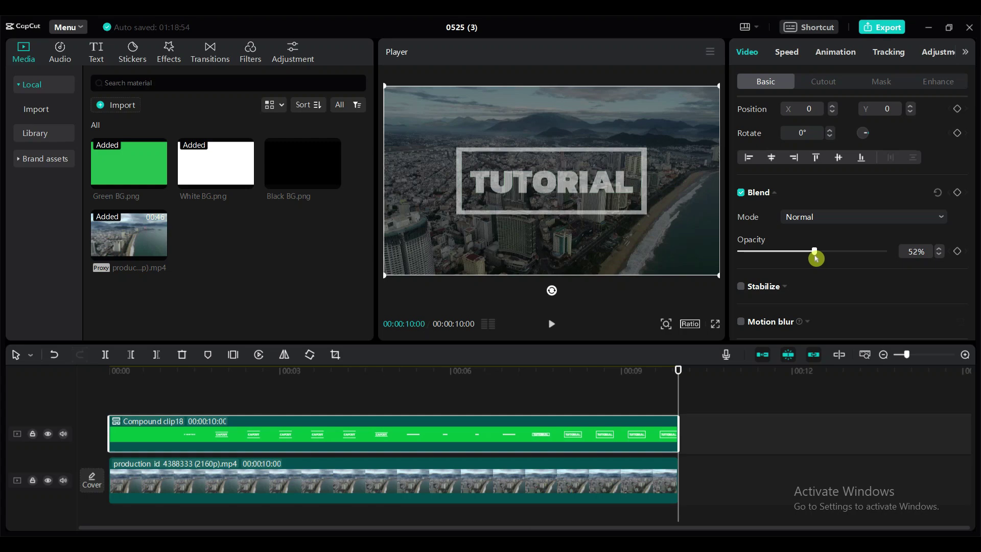
pyautogui.click(716, 325)
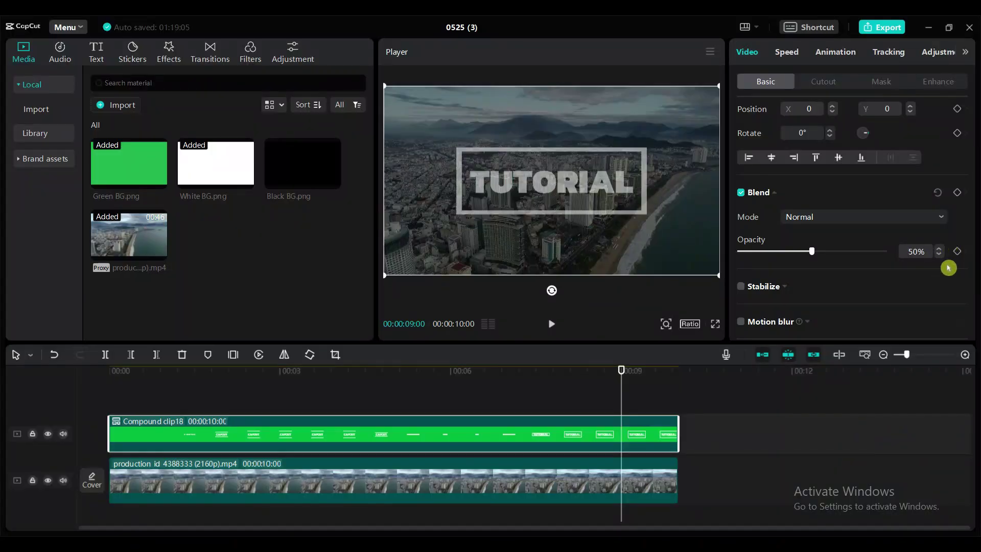
# Add title opacity keyframes at 00:09 and 00:10, set the last to 0%, and play full screen.
pyautogui.click(958, 252)
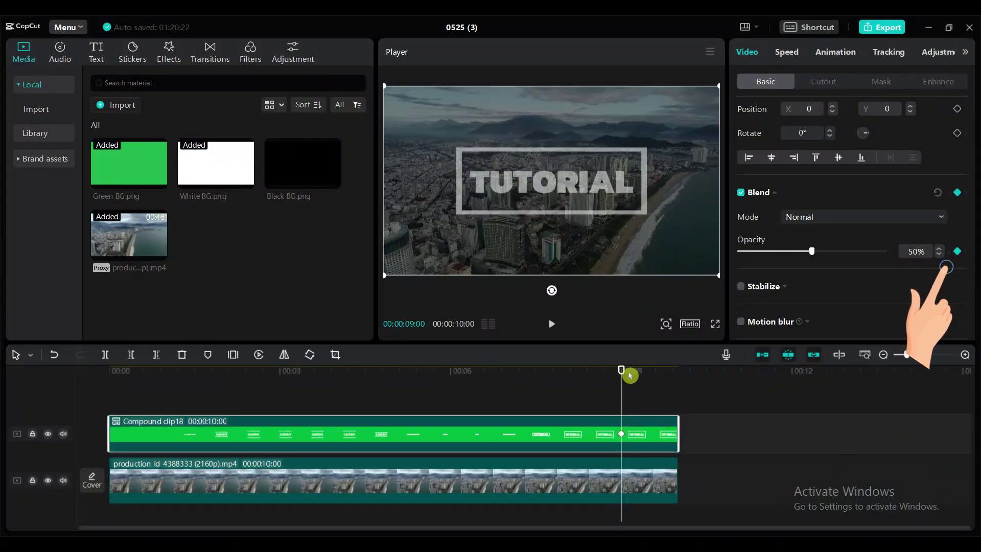
pyautogui.moveTo(624, 370); pyautogui.dragTo(678, 378)
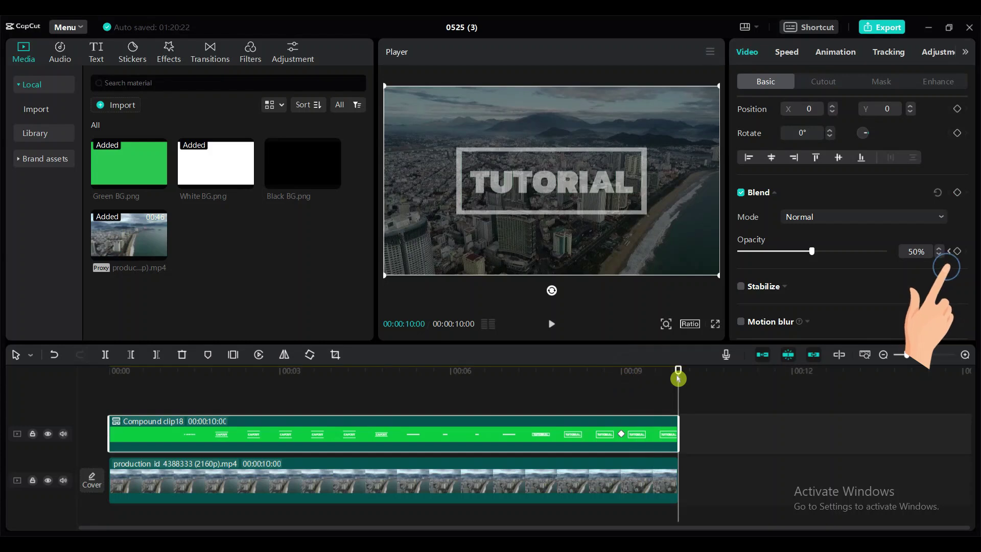
pyautogui.click(958, 252)
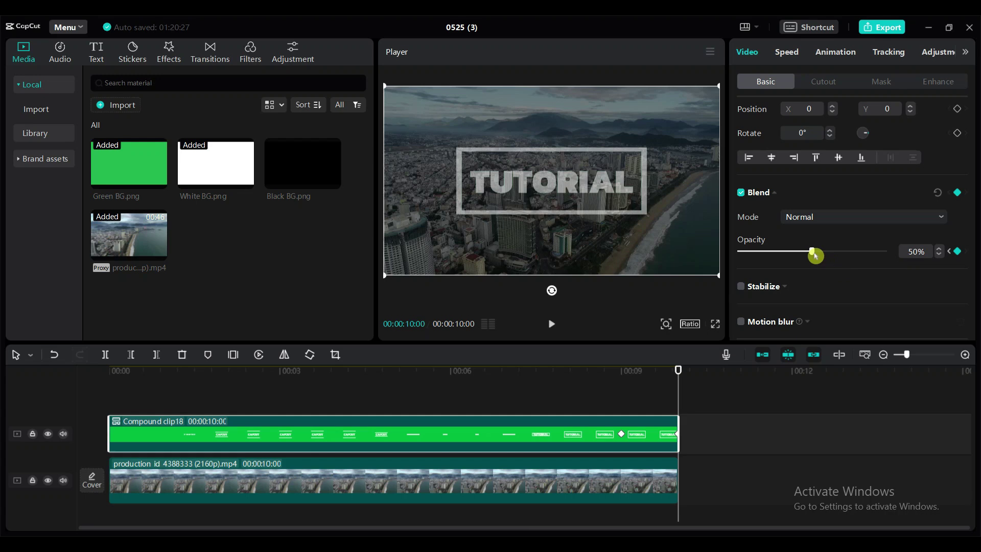
pyautogui.moveTo(815, 254); pyautogui.dragTo(712, 255)
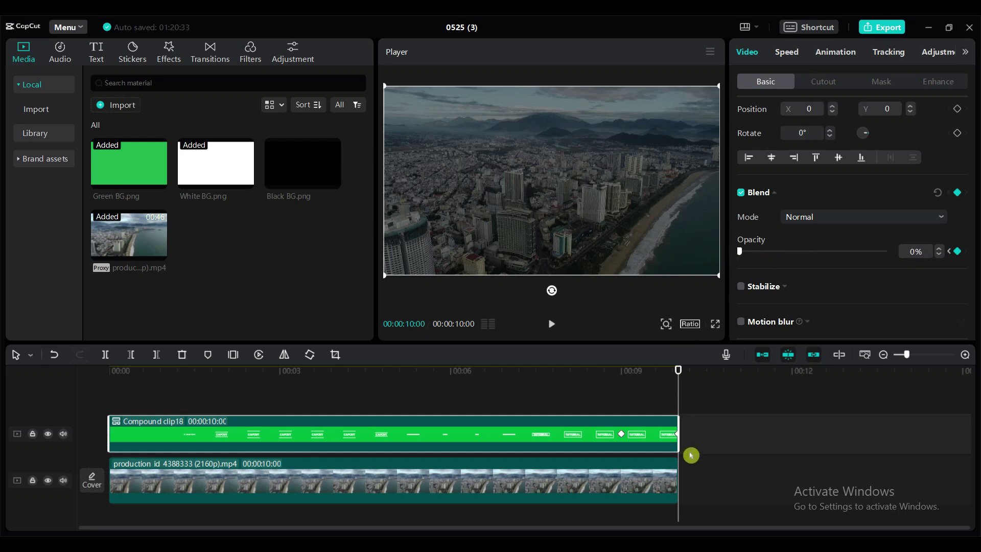
pyautogui.click(715, 324)
pyautogui.click(321, 512)
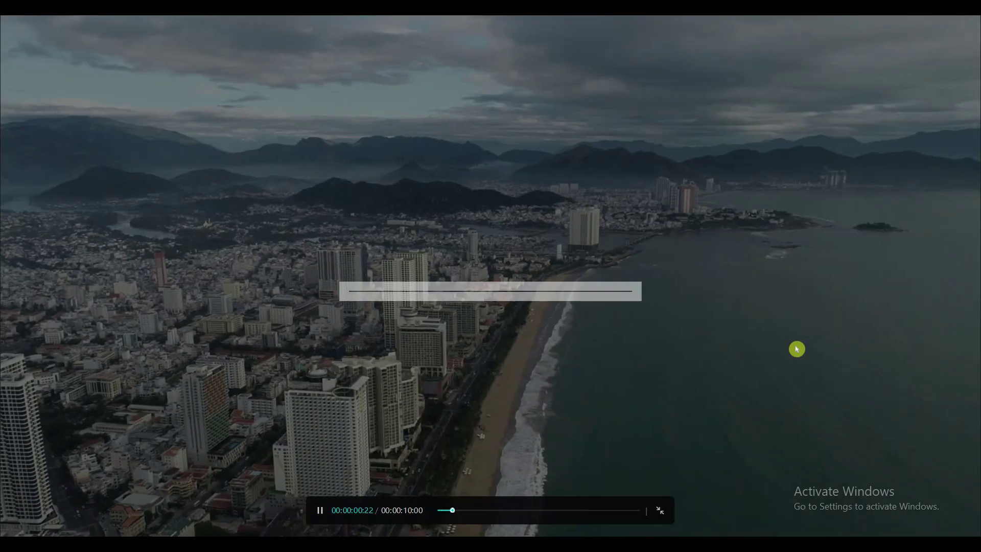